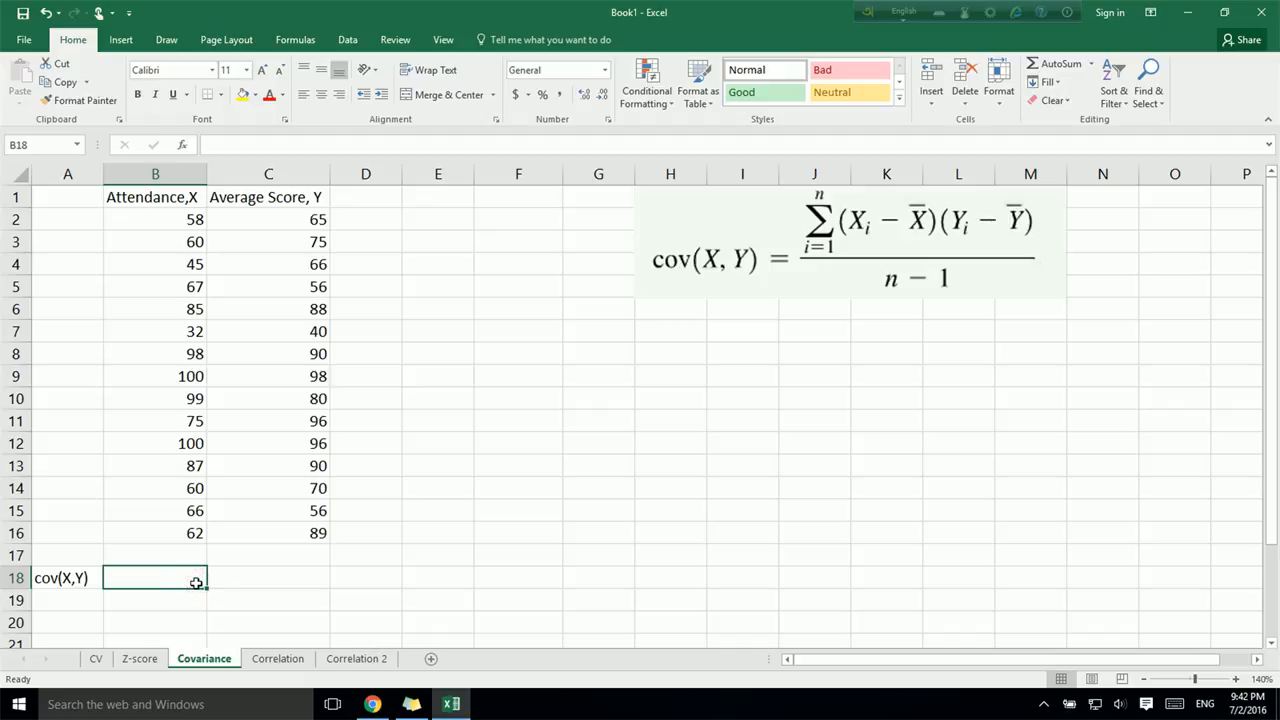
- Calculate the sample covariance of attendance and average score in B18 with COVARIANCE.S over B2:B16 and C2:C16
type("=")
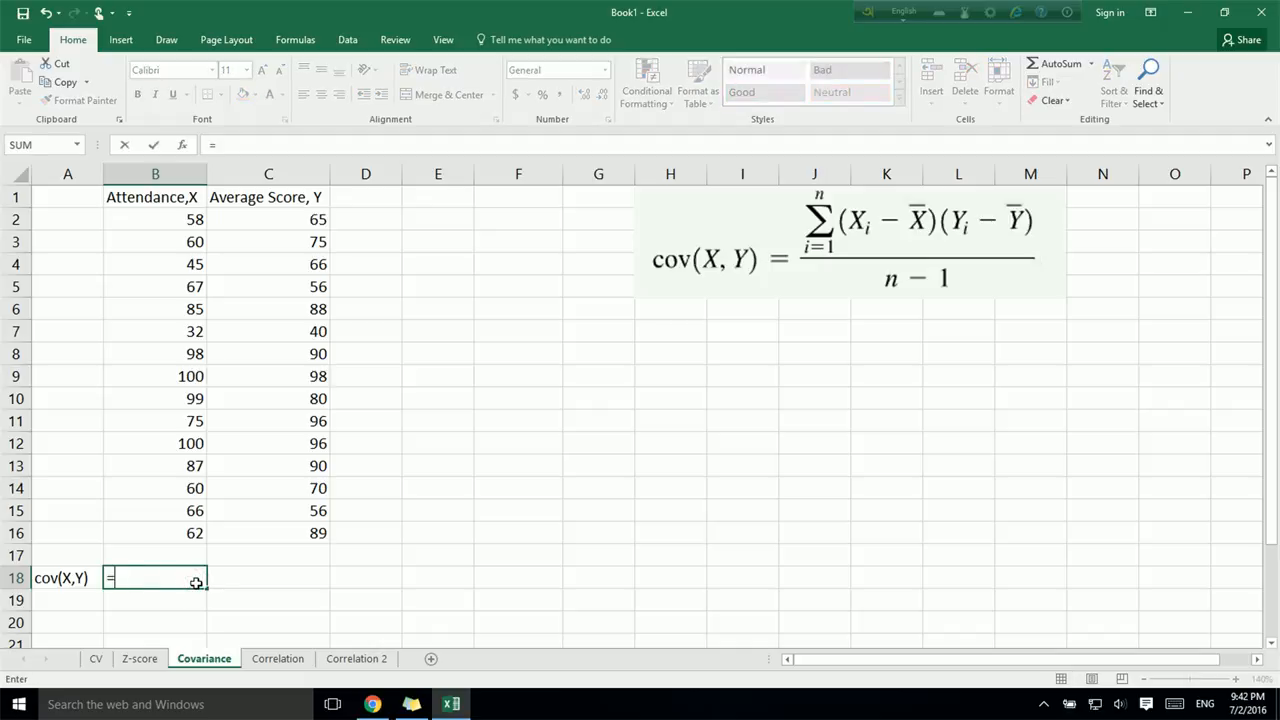
type("covar")
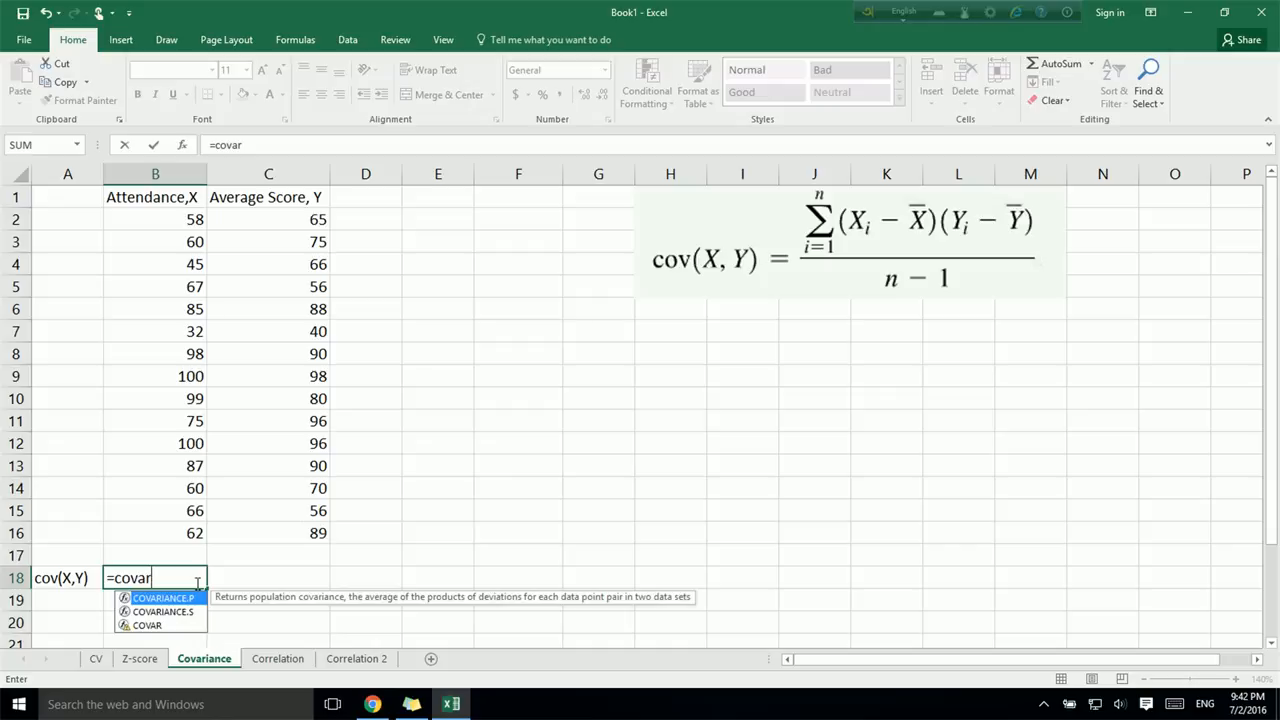
left_click(195, 612)
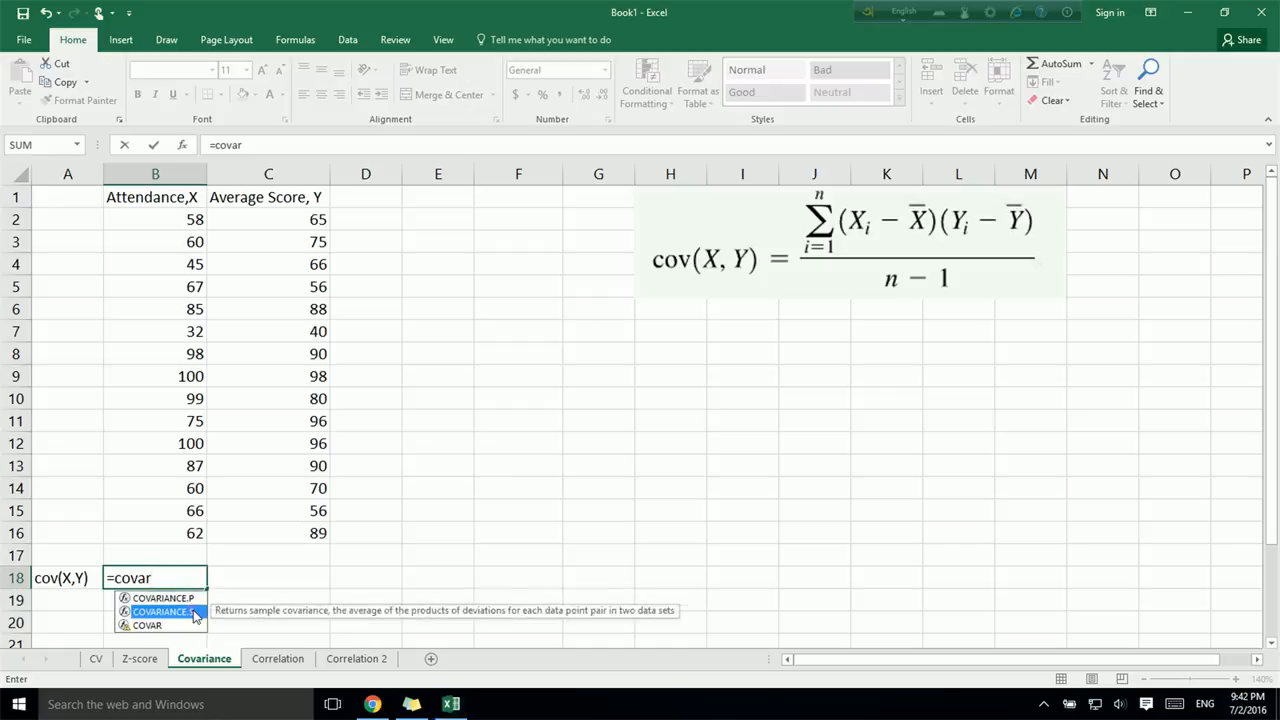
double_click(195, 612)
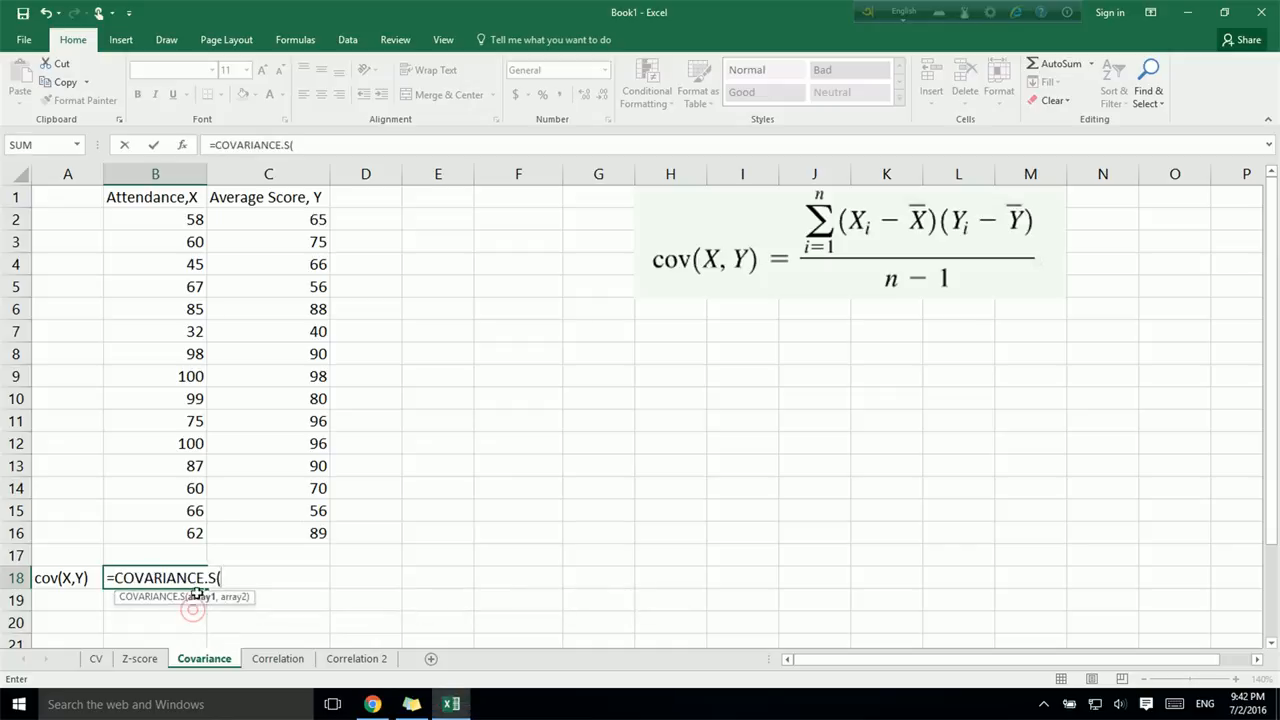
left_click_drag(190, 219, 178, 538)
type(",")
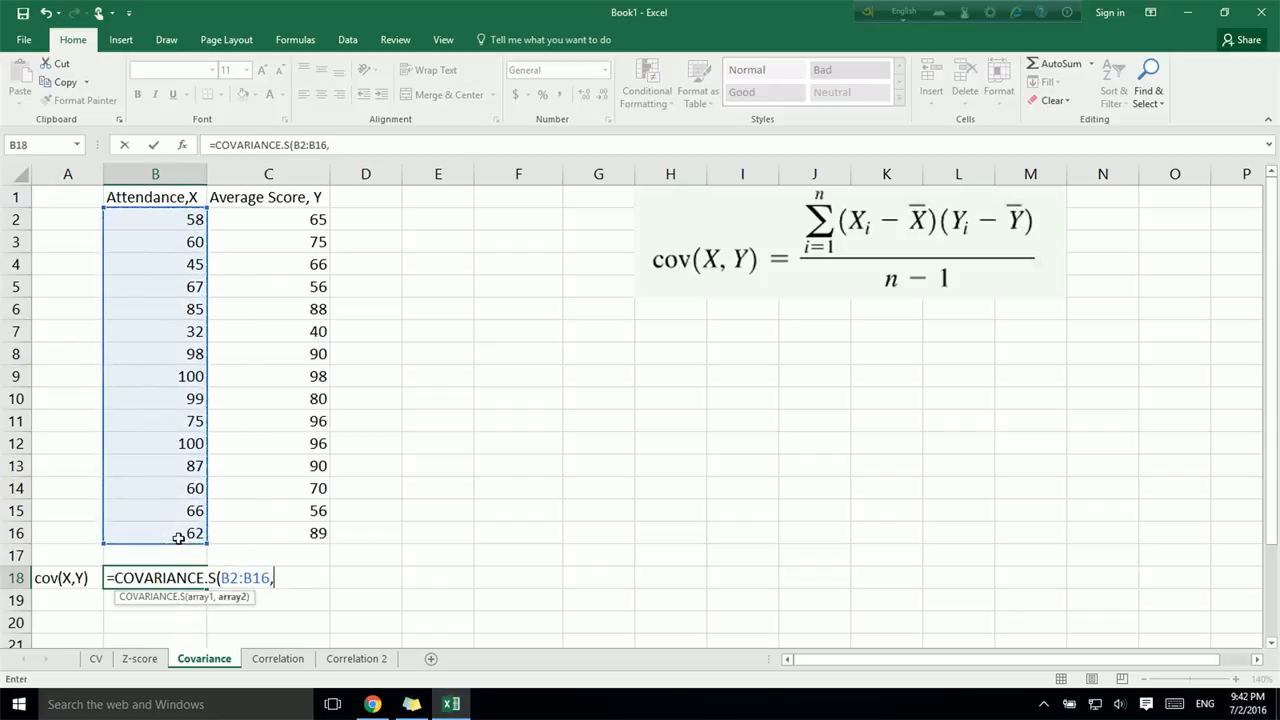
left_click_drag(318, 222, 310, 538)
type(")")
key("Return")
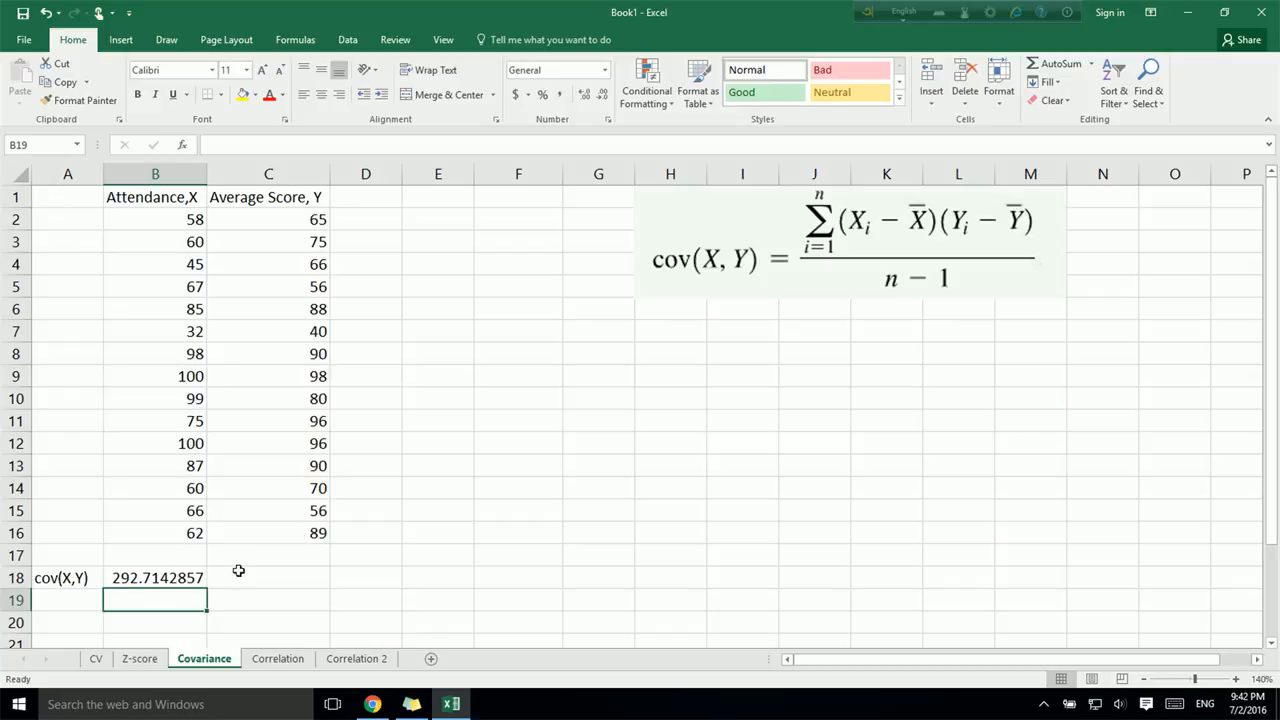
- Format the covariance result in B18 as Number with 2 decimal places
right_click(191, 578)
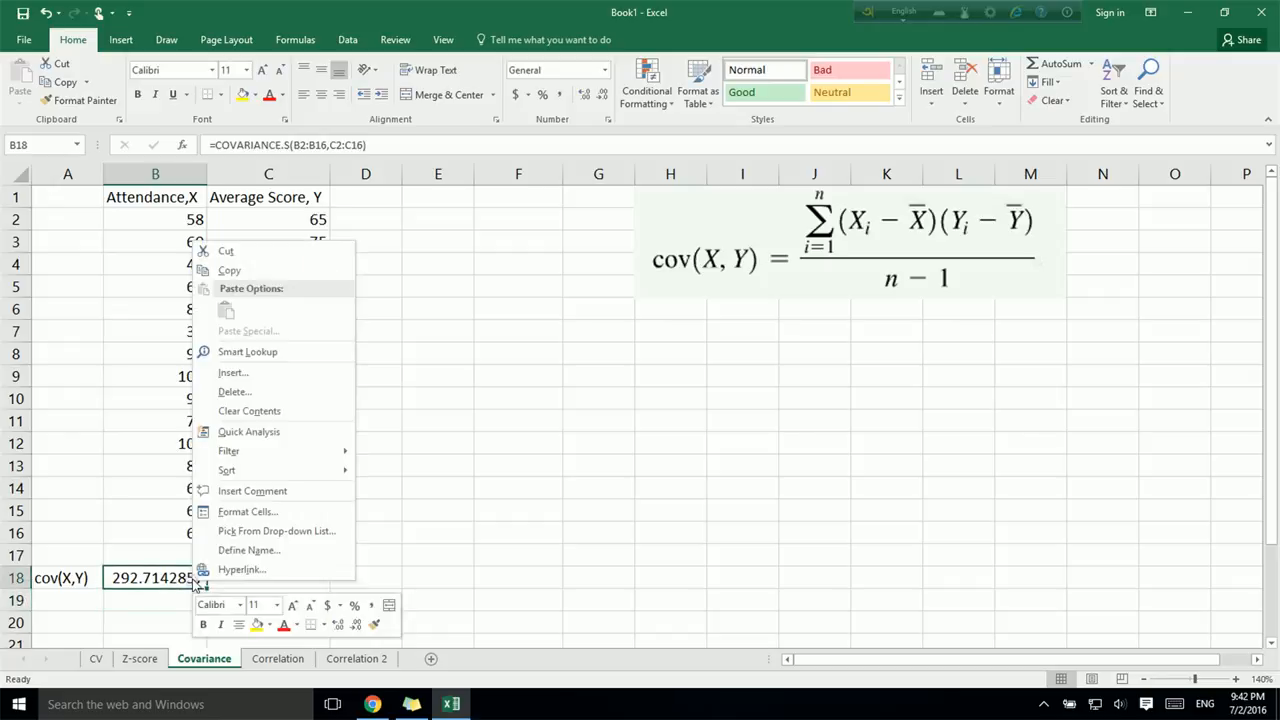
left_click(248, 512)
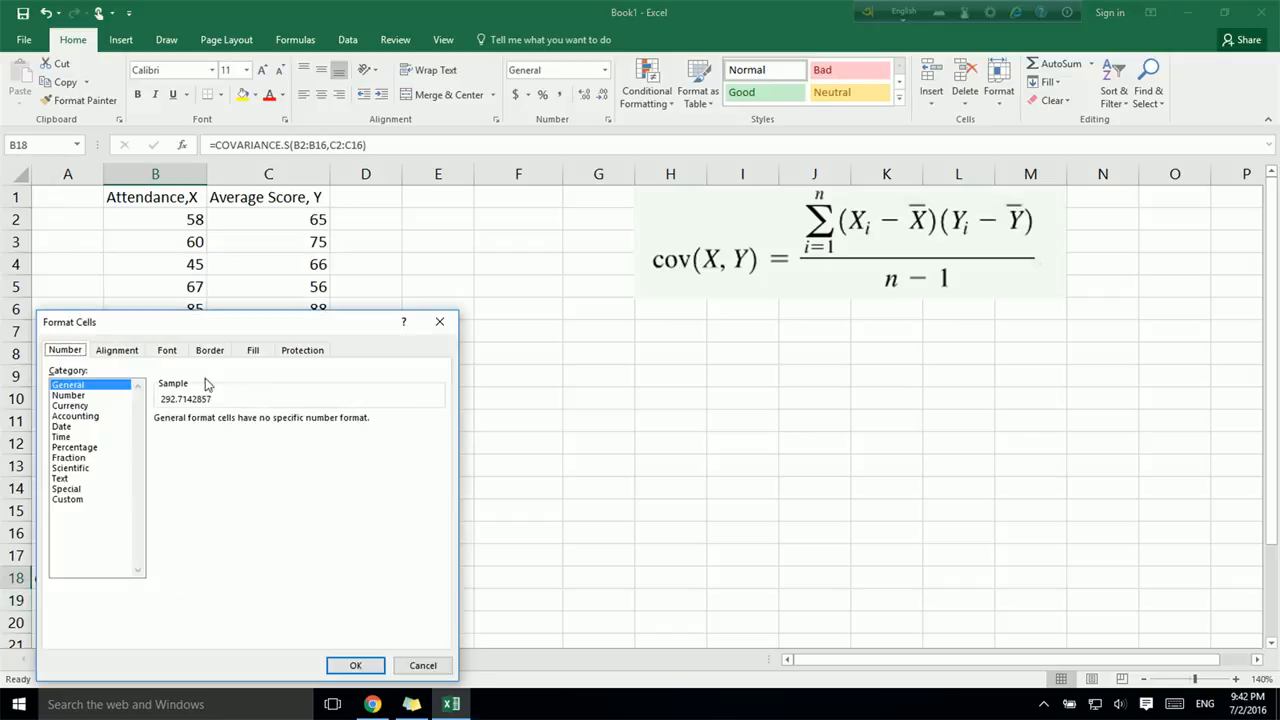
left_click(90, 405)
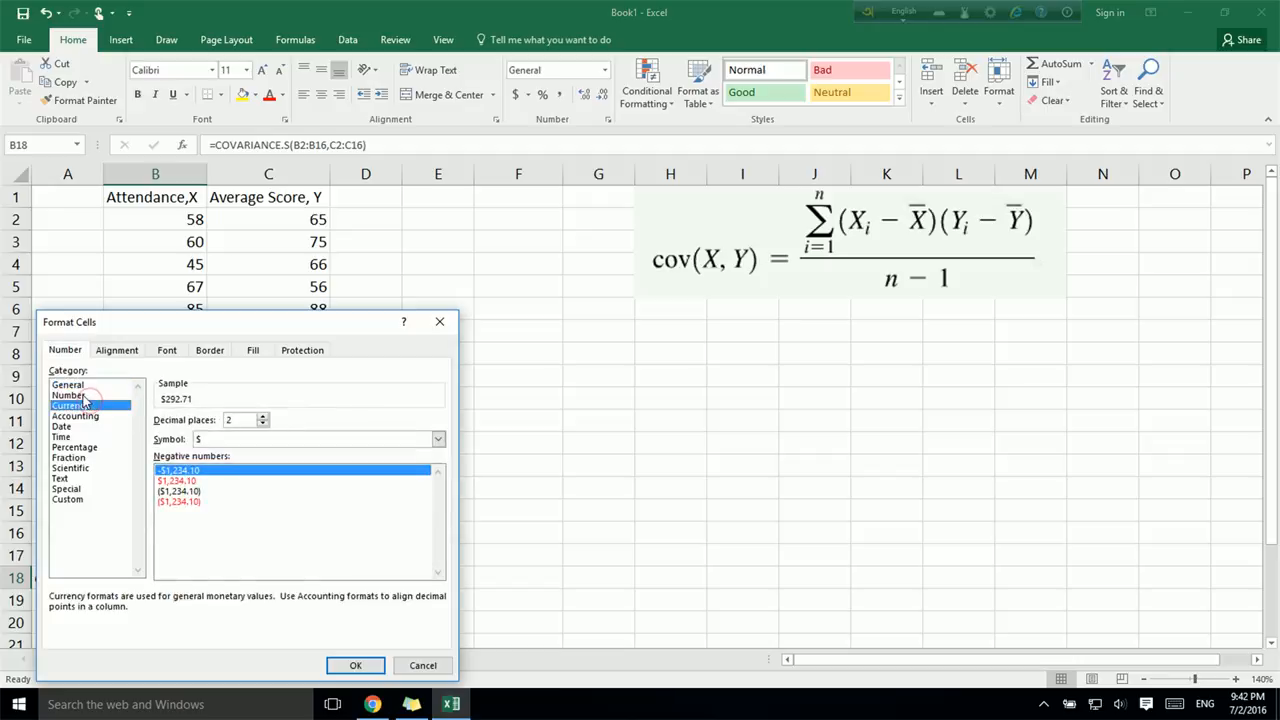
left_click(84, 395)
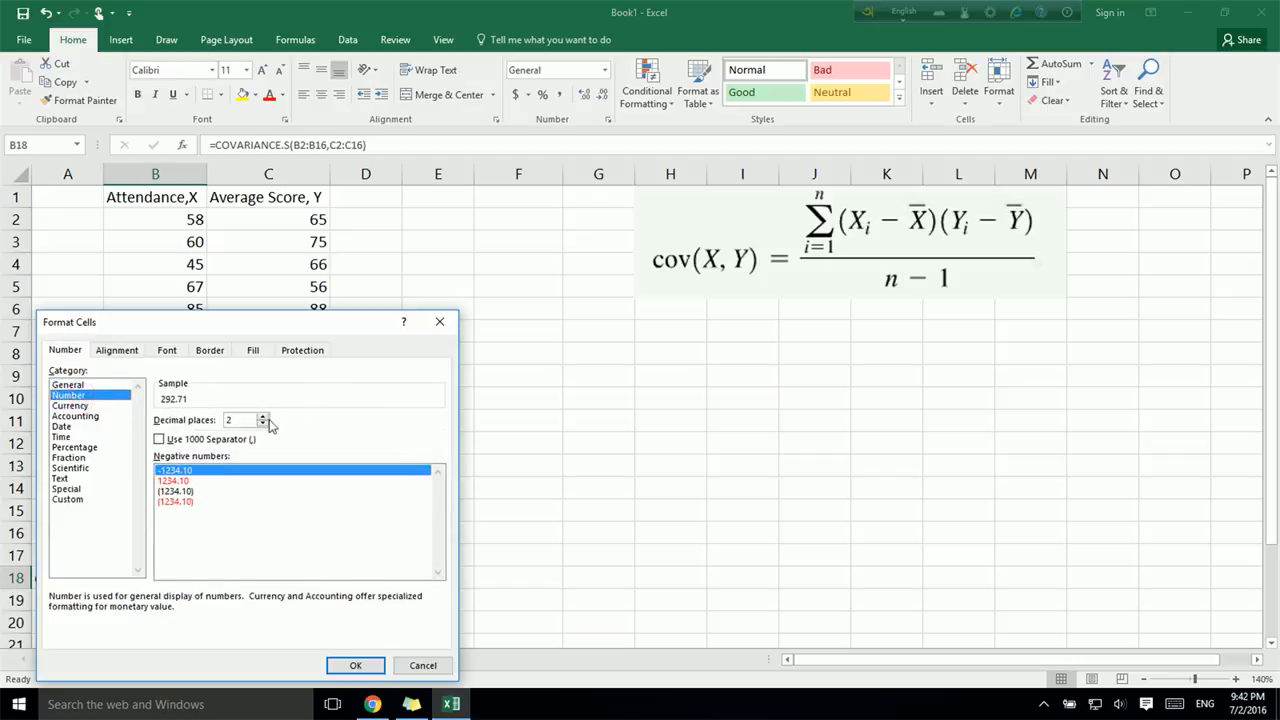
left_click(346, 666)
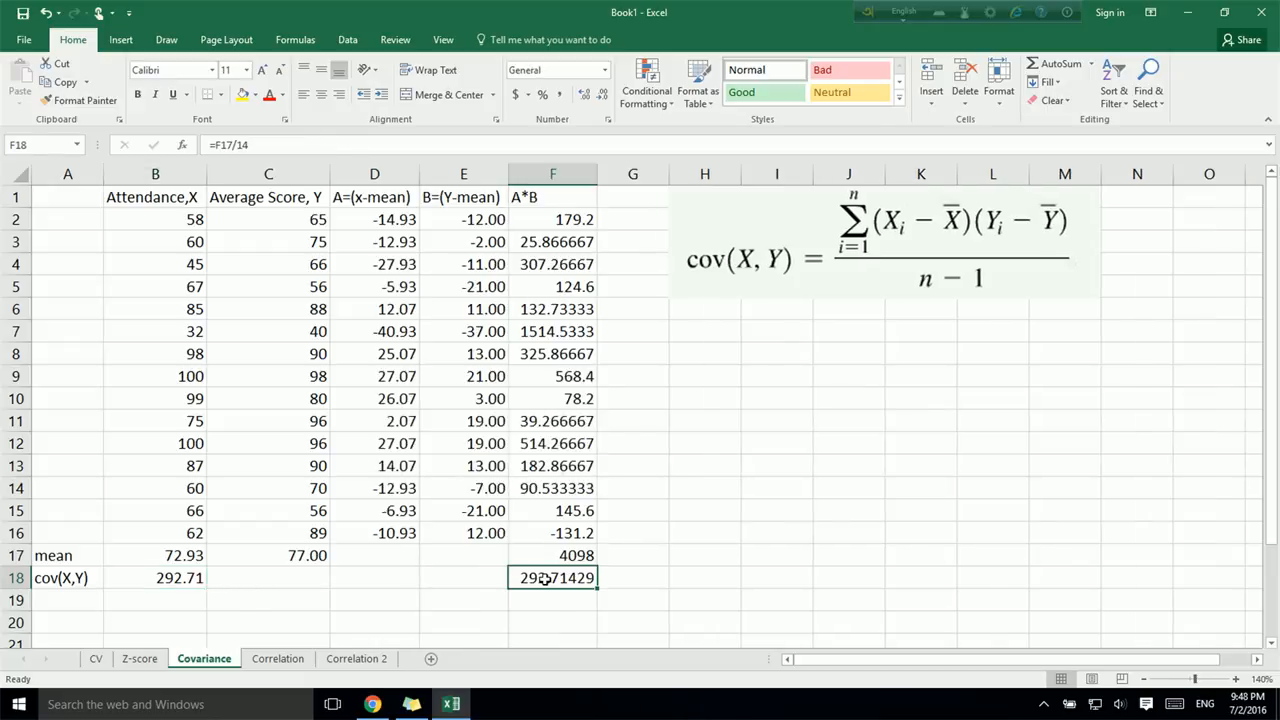
- Format the manually calculated covariance in F18 as Number with 2 decimal places
right_click(543, 578)
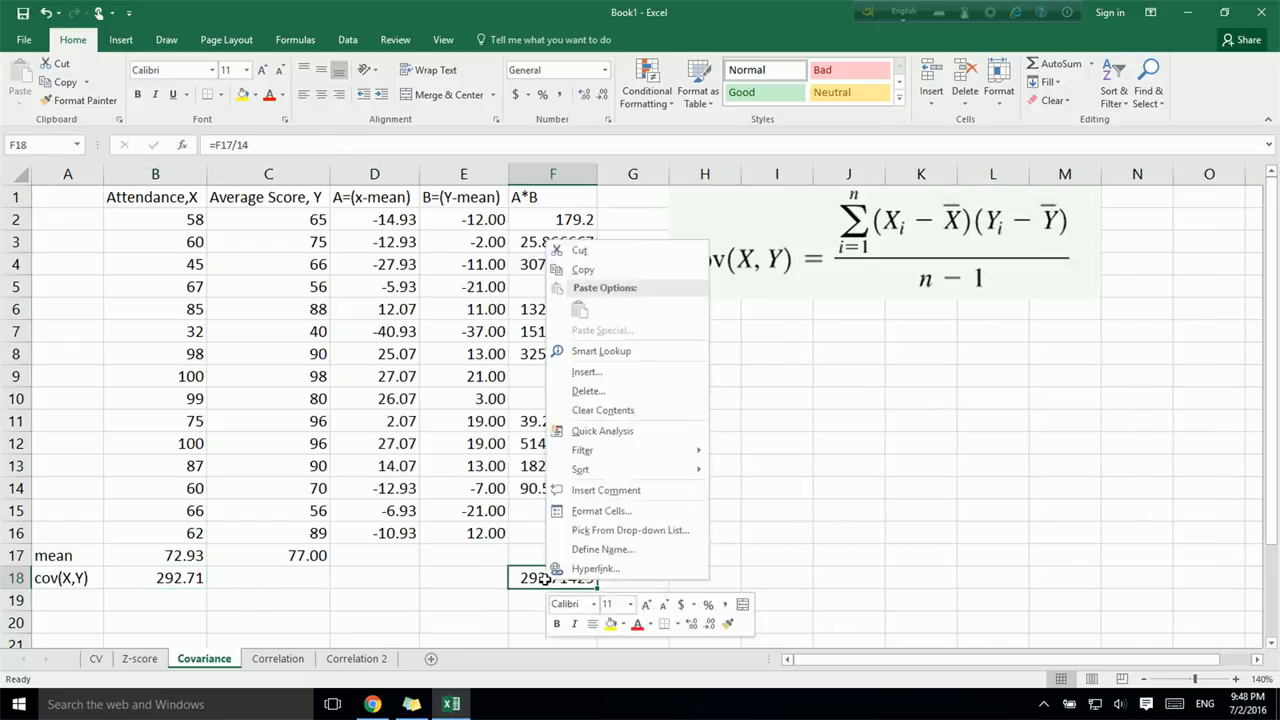
left_click(586, 512)
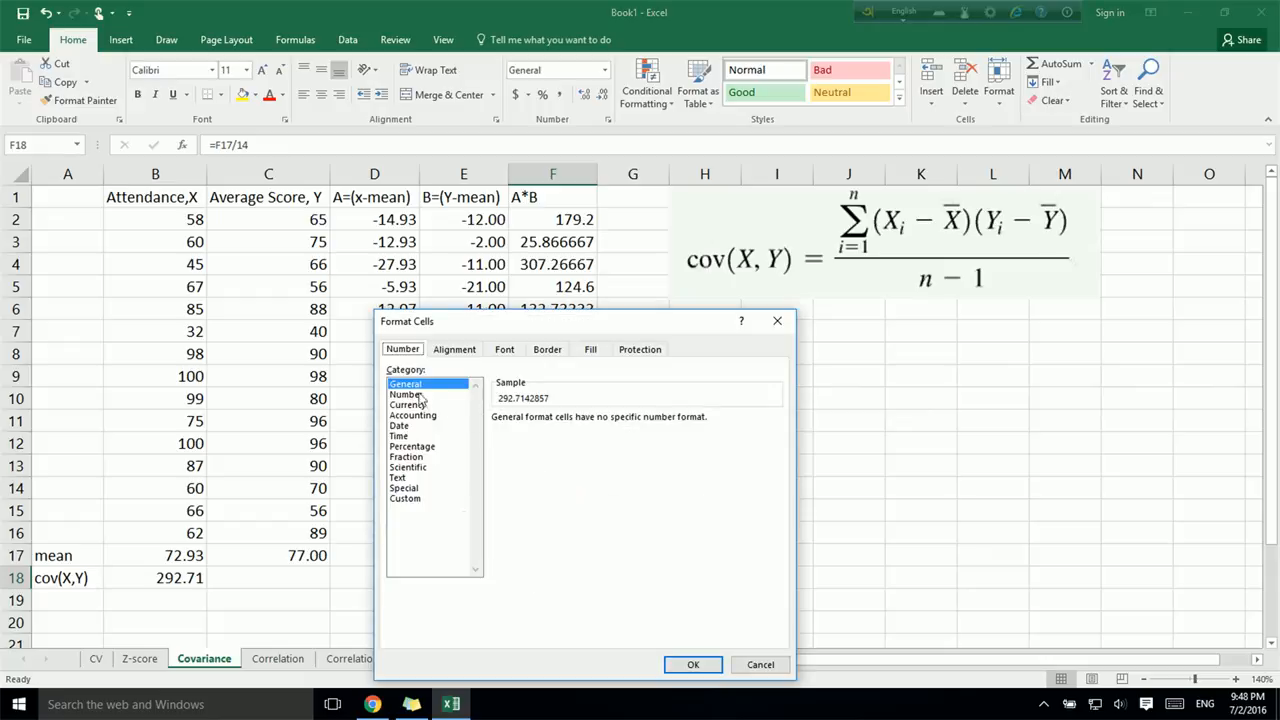
left_click(418, 396)
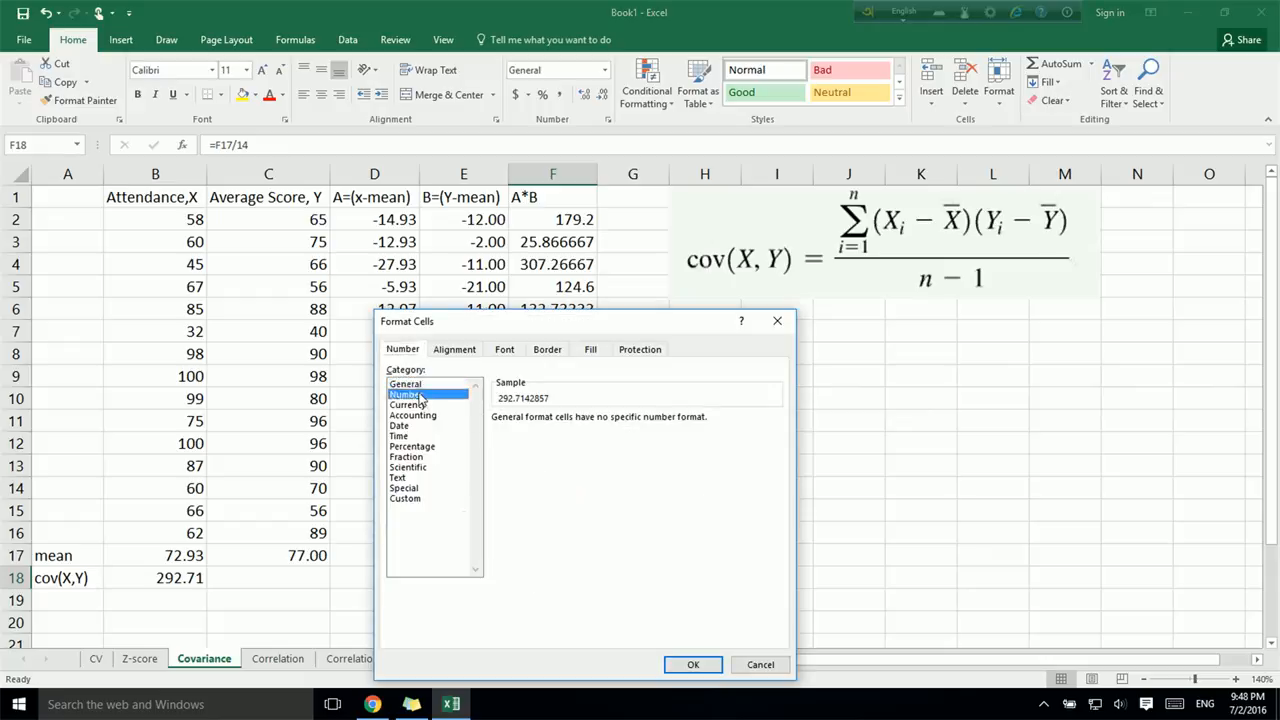
left_click(693, 665)
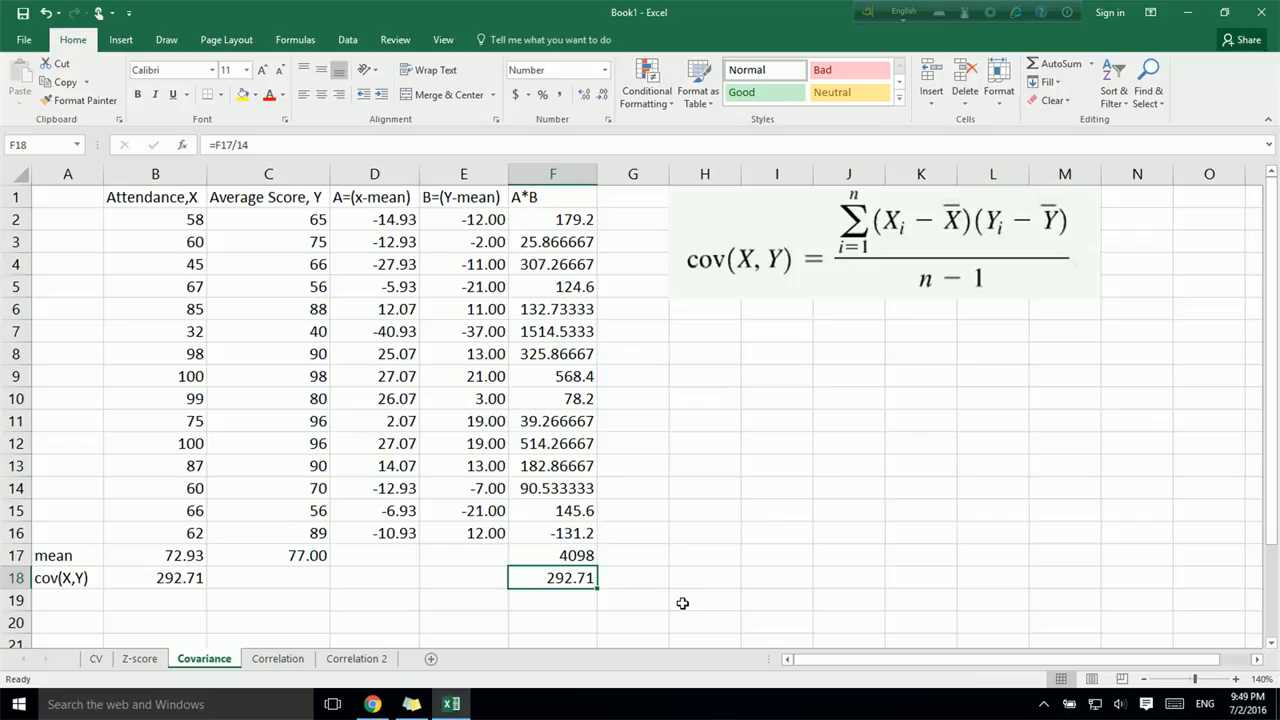
- On the Correlation 2 sheet, calculate the attendance sample standard deviation in B17 with STDEV.S over B2:B16
left_click(278, 660)
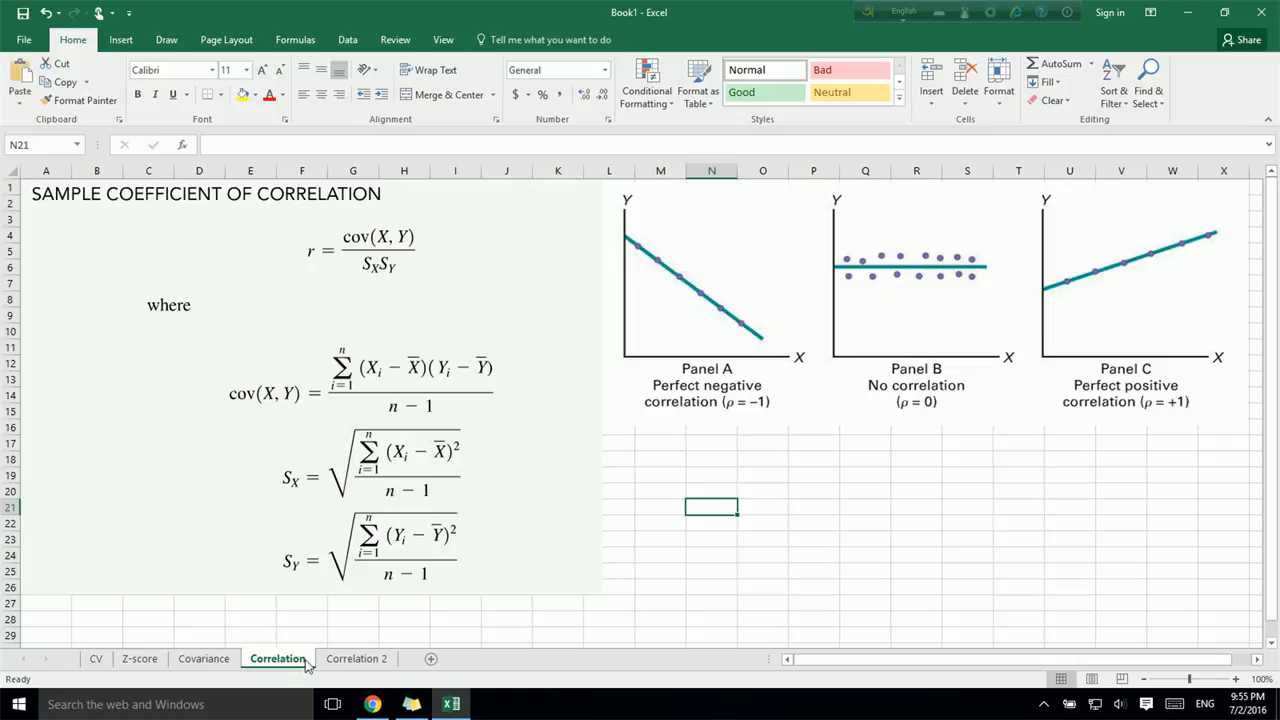
left_click(336, 662)
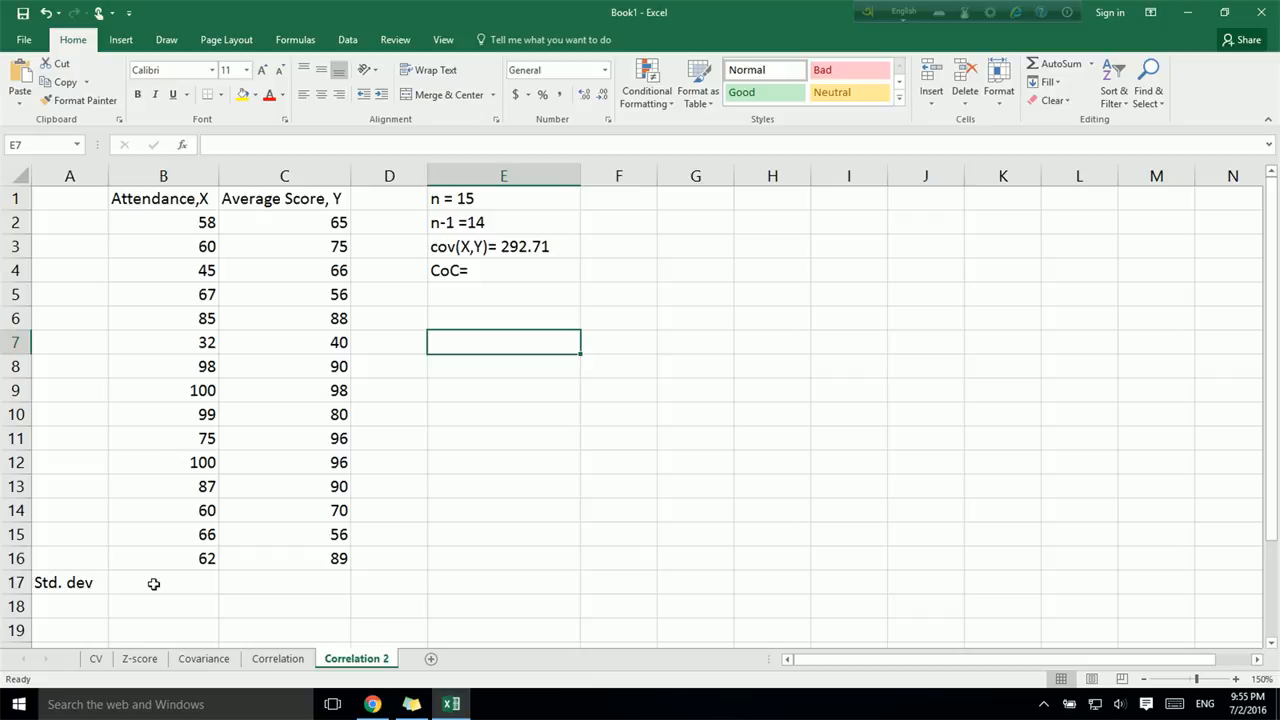
left_click(204, 659)
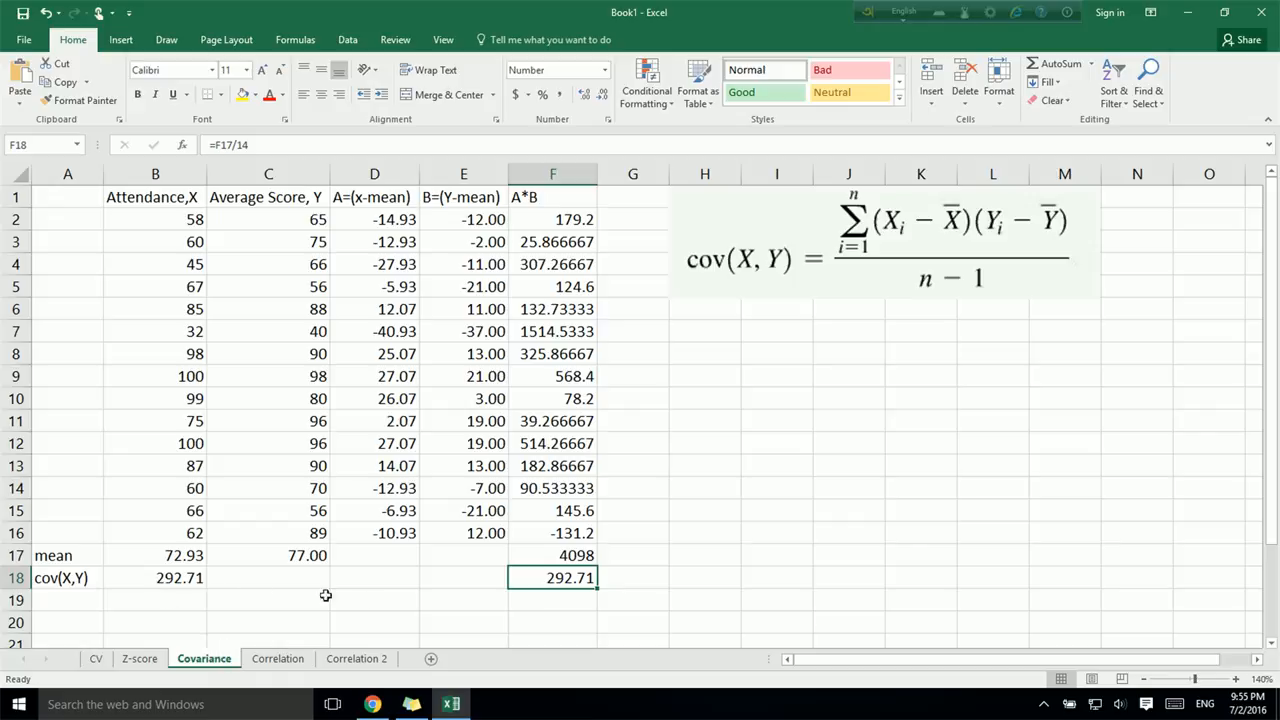
left_click(373, 663)
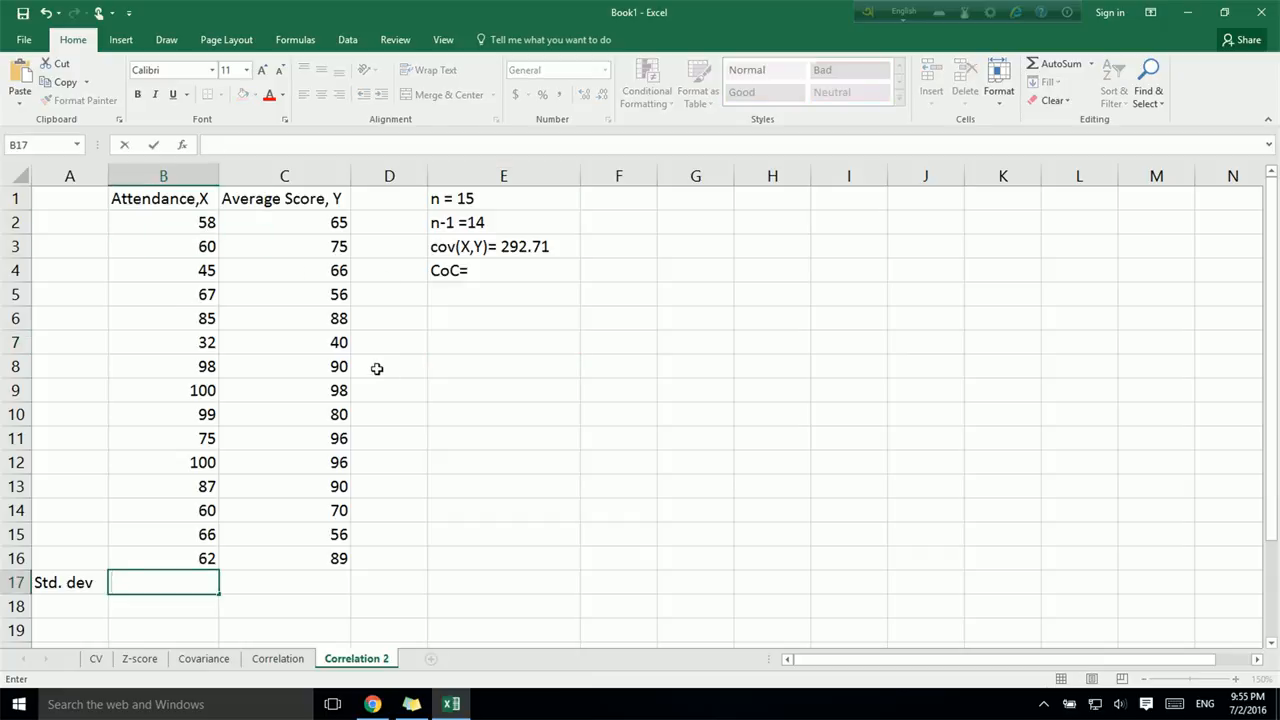
type("=s")
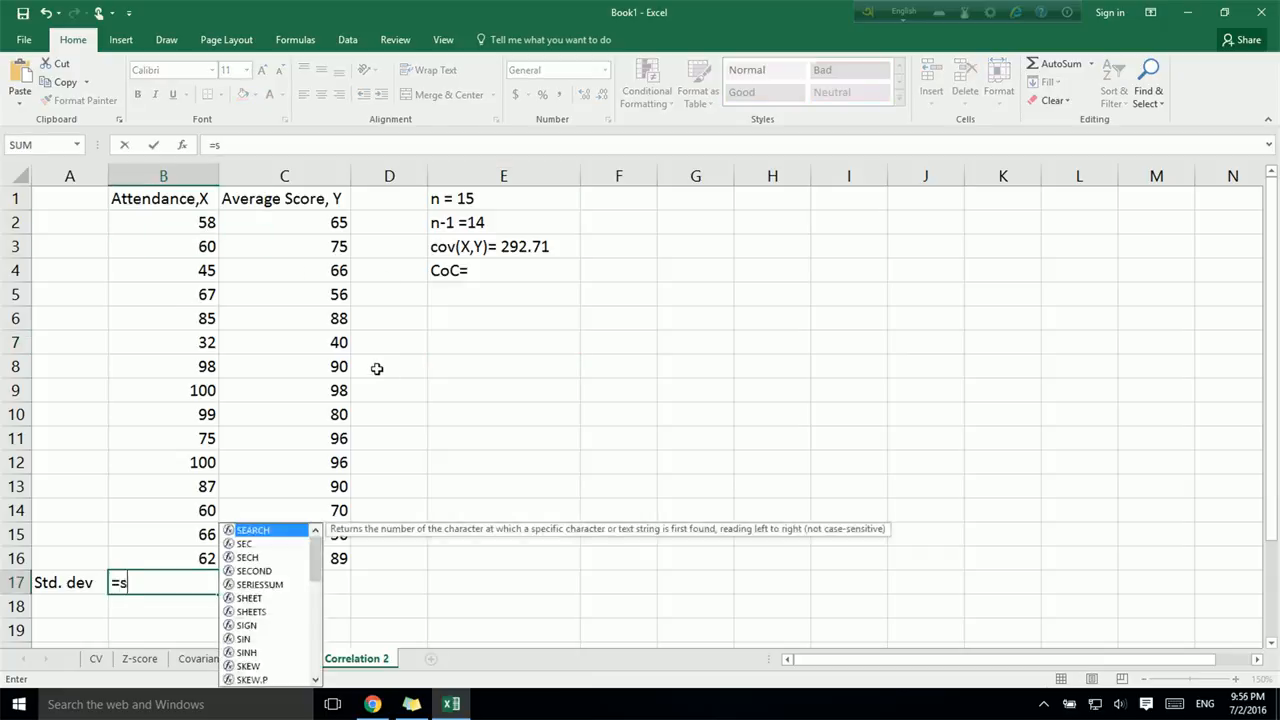
type("tdev.s(")
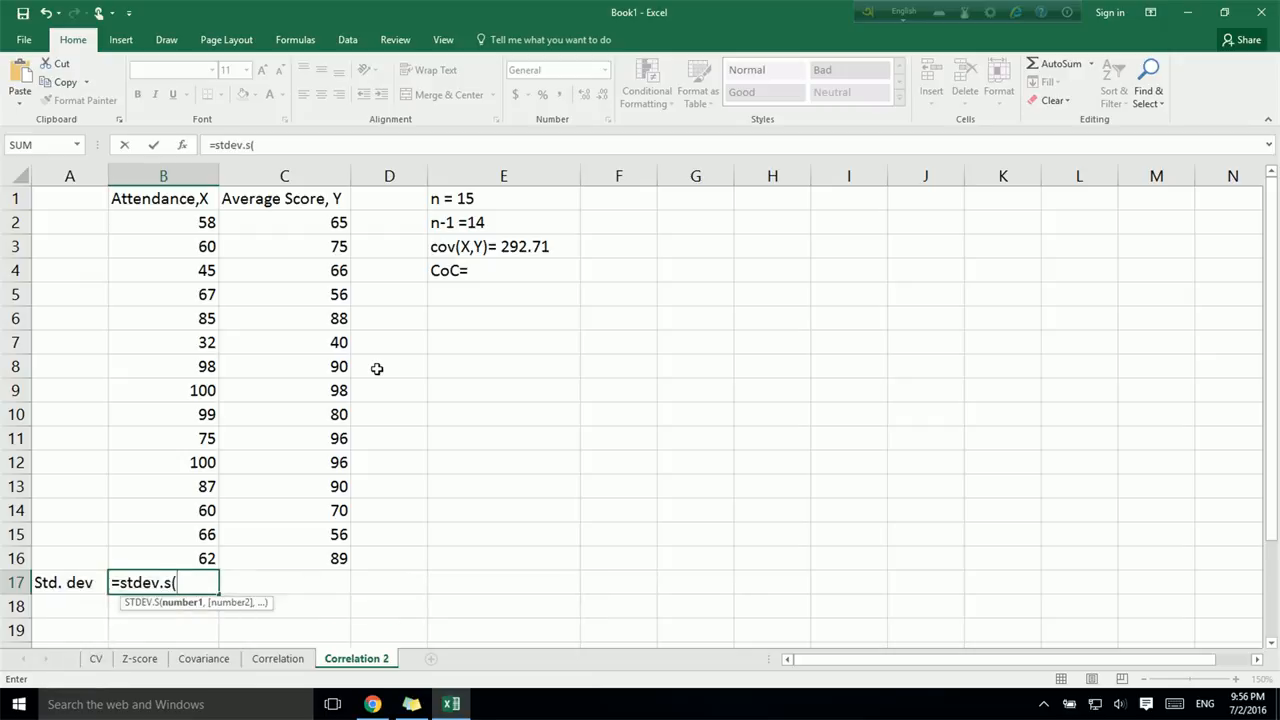
left_click_drag(180, 214, 204, 557)
type(")")
key("Return")
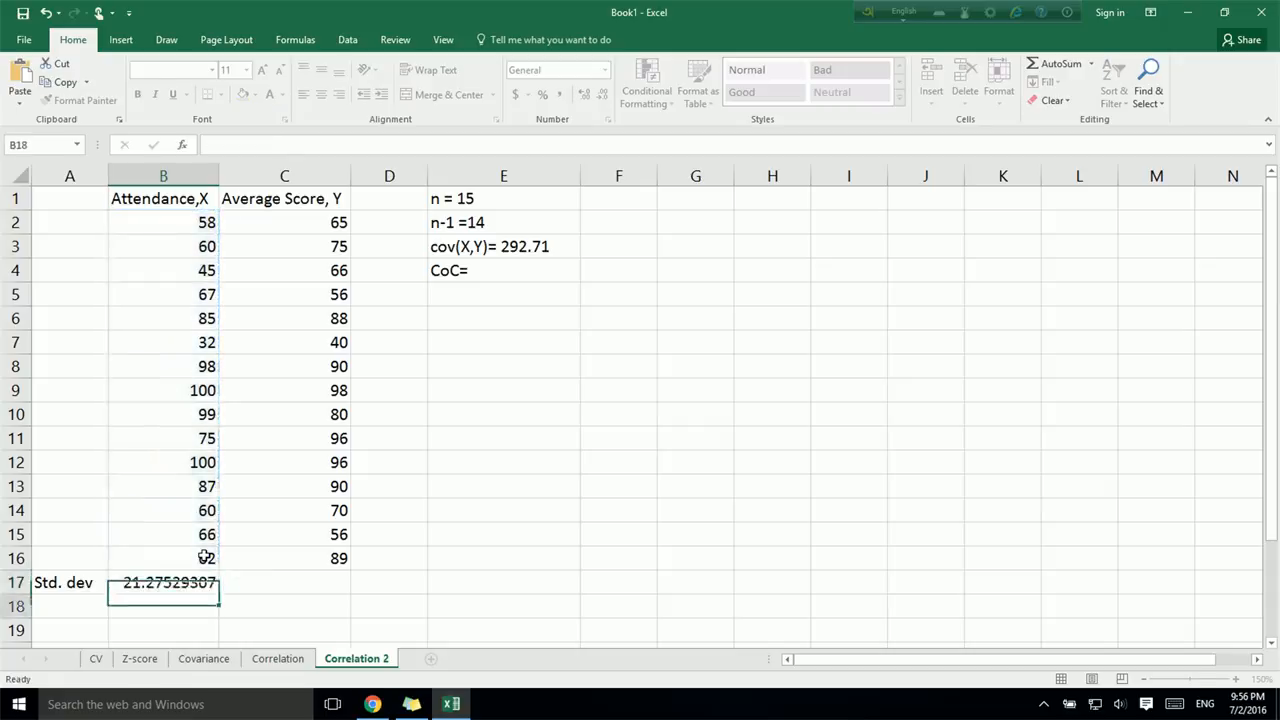
- Calculate the average score's sample standard deviation in C17 with STDEV.S over C2:C16
left_click(278, 578)
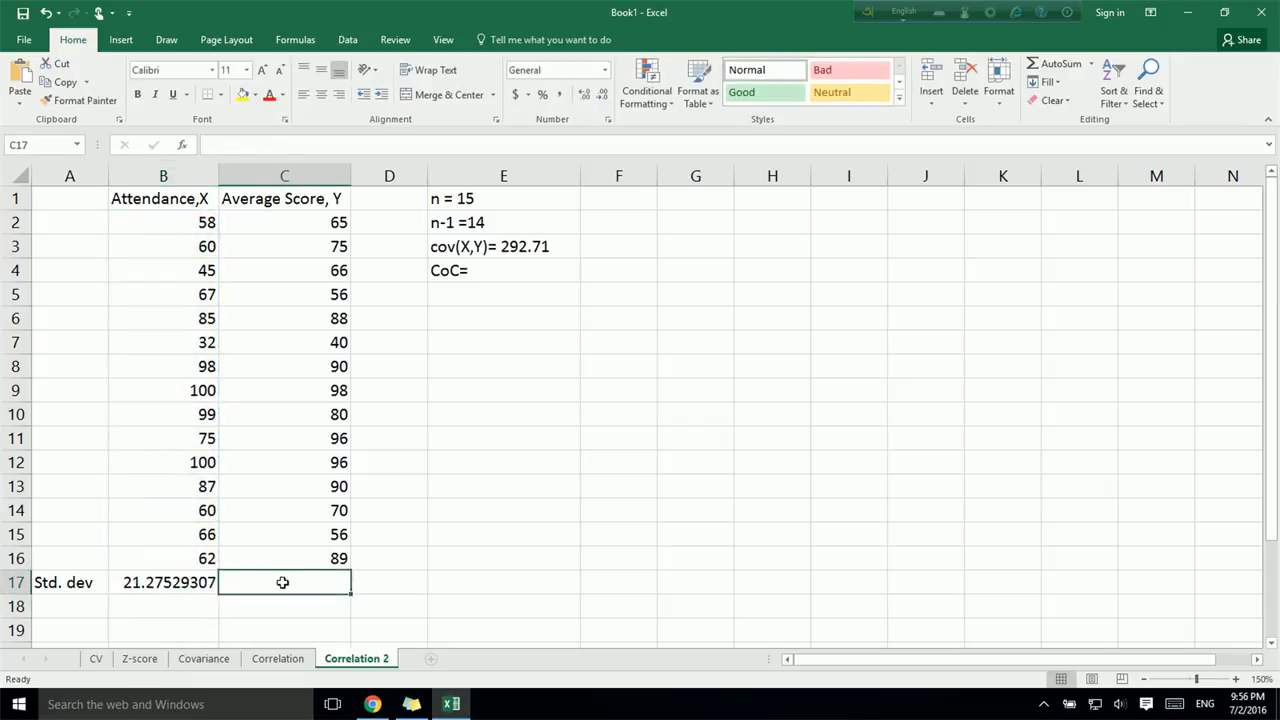
type("=std")
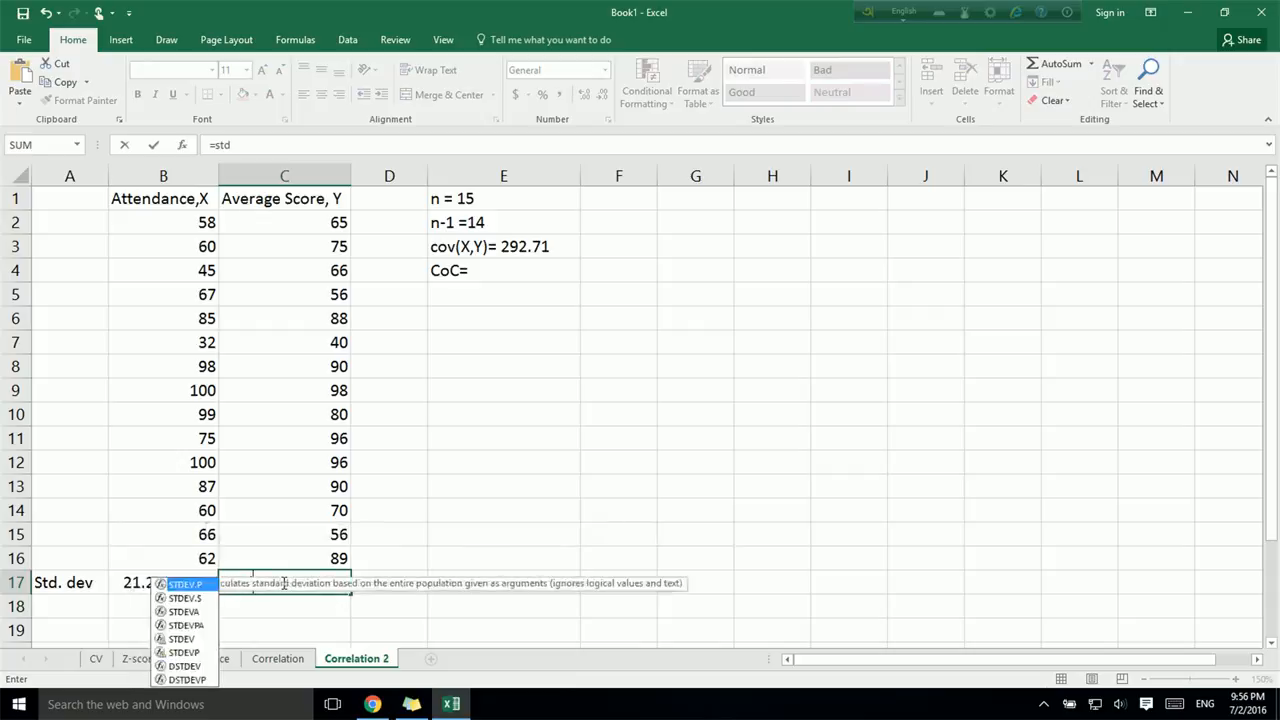
type("ev.")
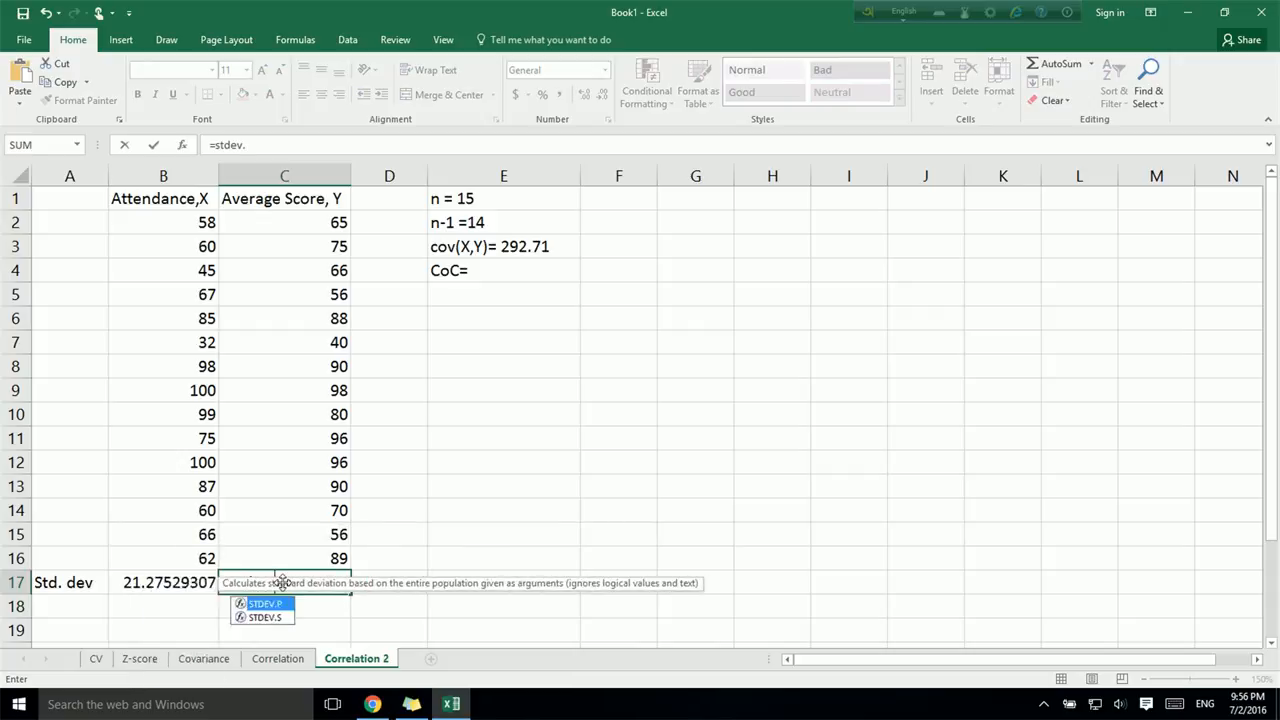
type("s(")
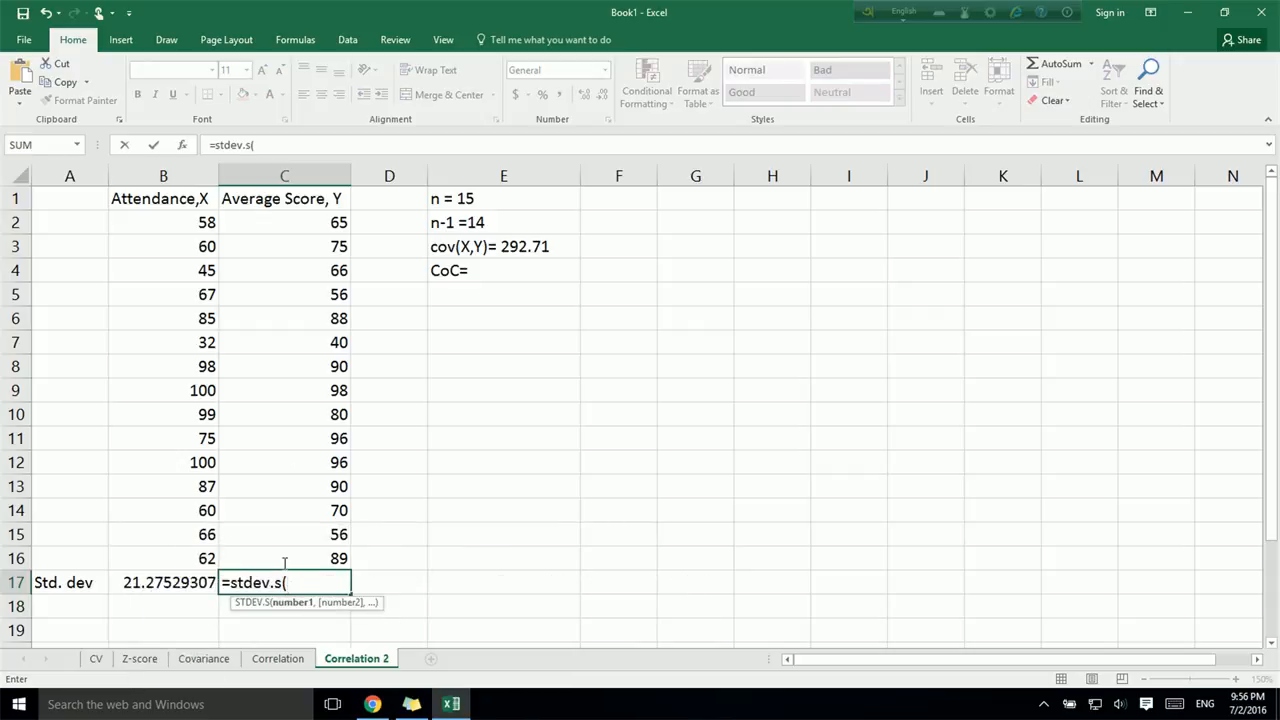
left_click_drag(320, 217, 334, 565)
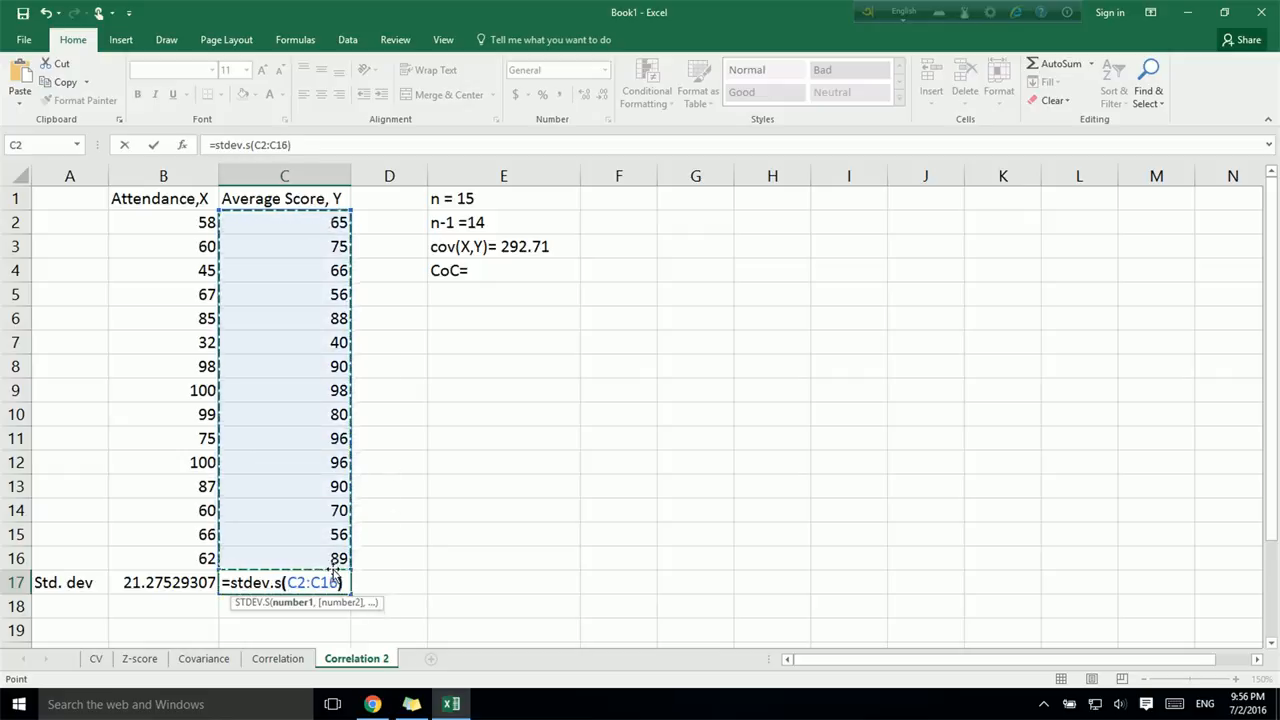
key("Return")
- Format both standard deviations in B17:C17 as Number with 2 decimal places
left_click_drag(143, 582, 288, 583)
right_click(288, 584)
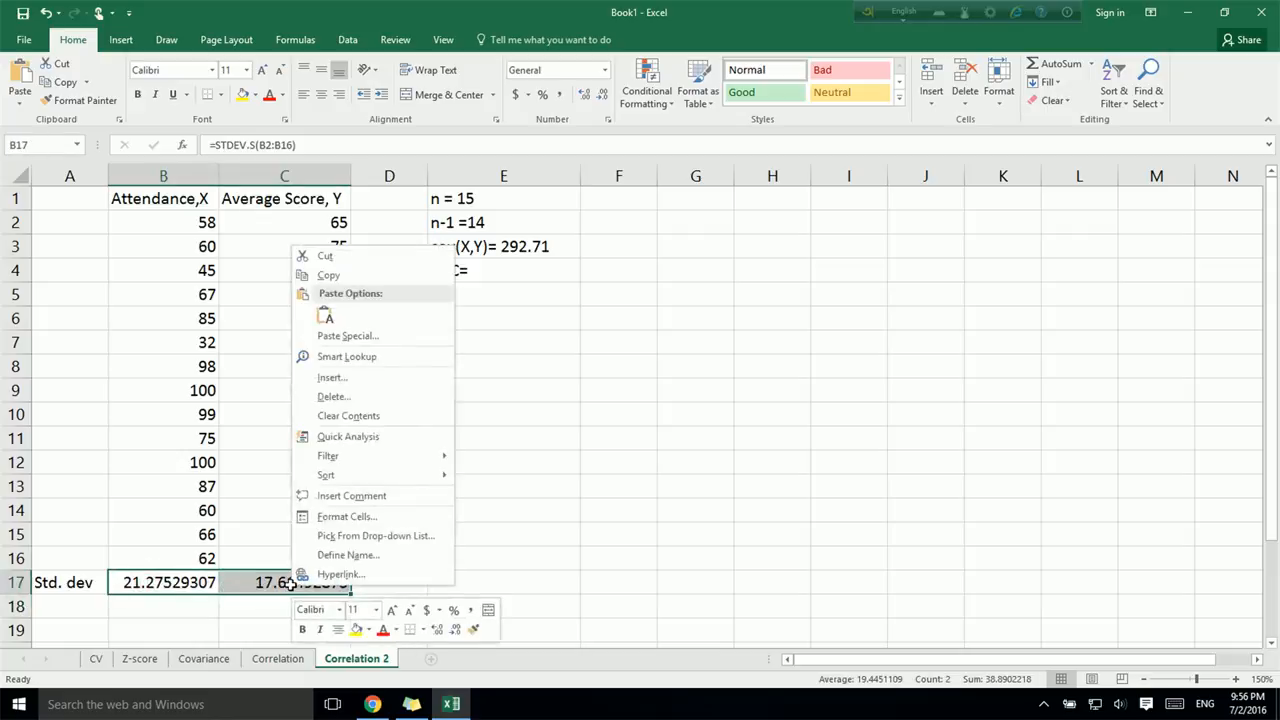
left_click(340, 516)
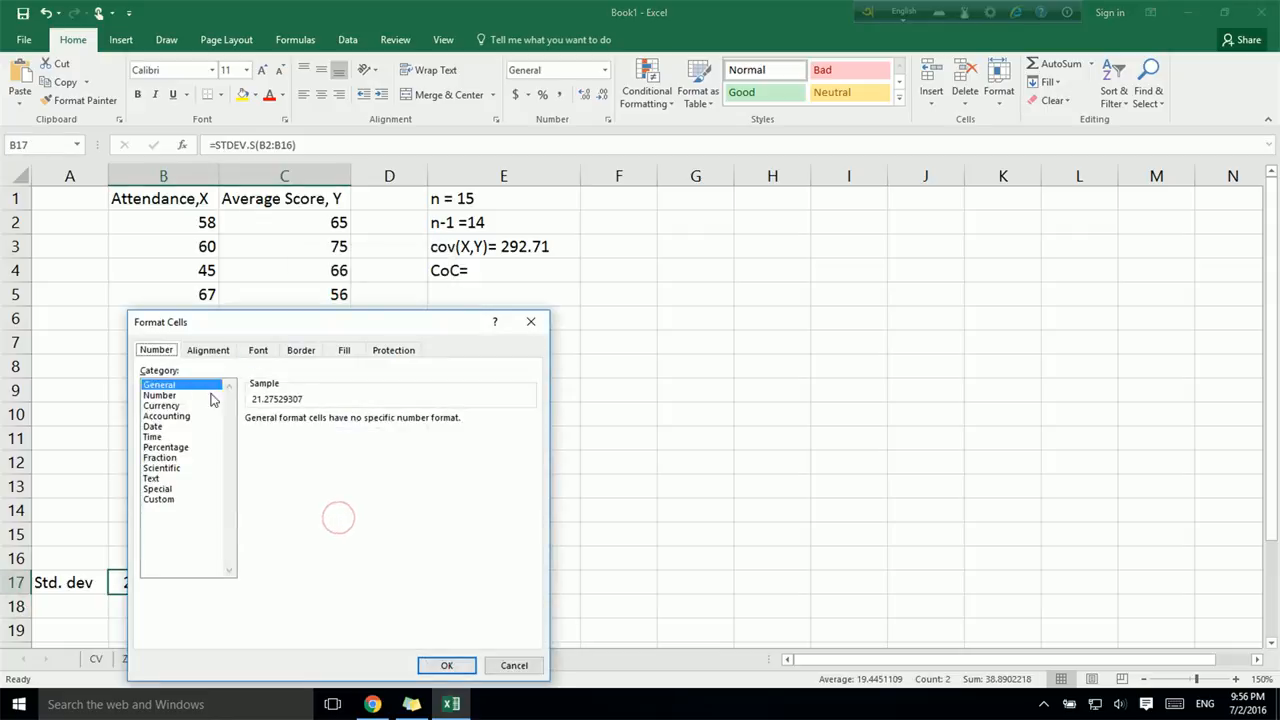
left_click(172, 396)
left_click(450, 665)
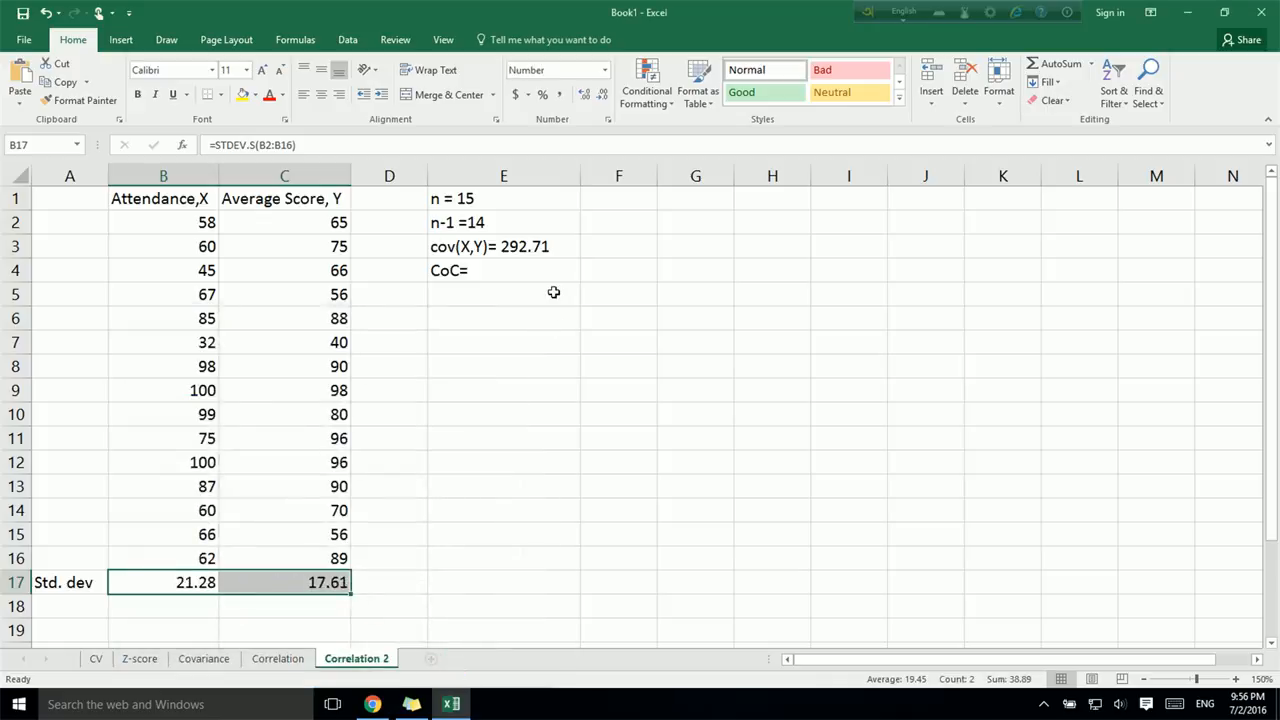
- Following the formula on the Correlation sheet, place the covariance 292.71 in F3 of Correlation 2 and calculate CoC in F4 as =F3/(B17*C17)
left_click(522, 274)
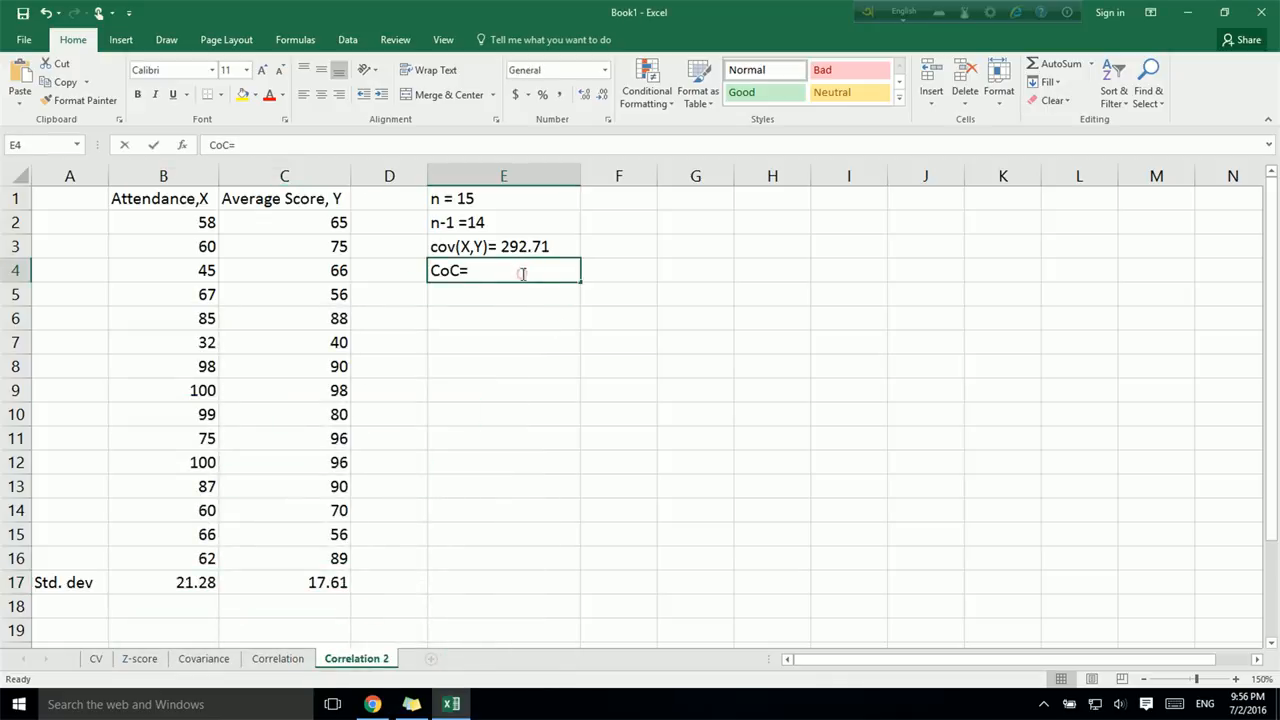
double_click(522, 274)
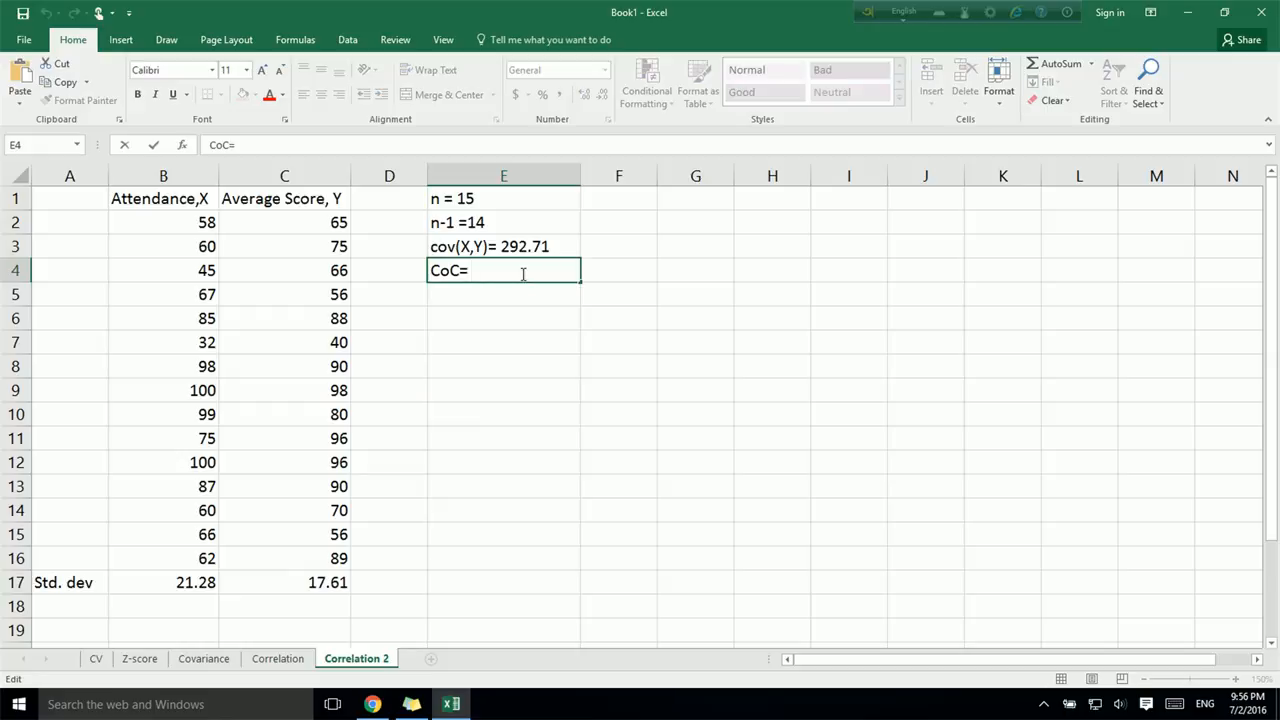
left_click(290, 660)
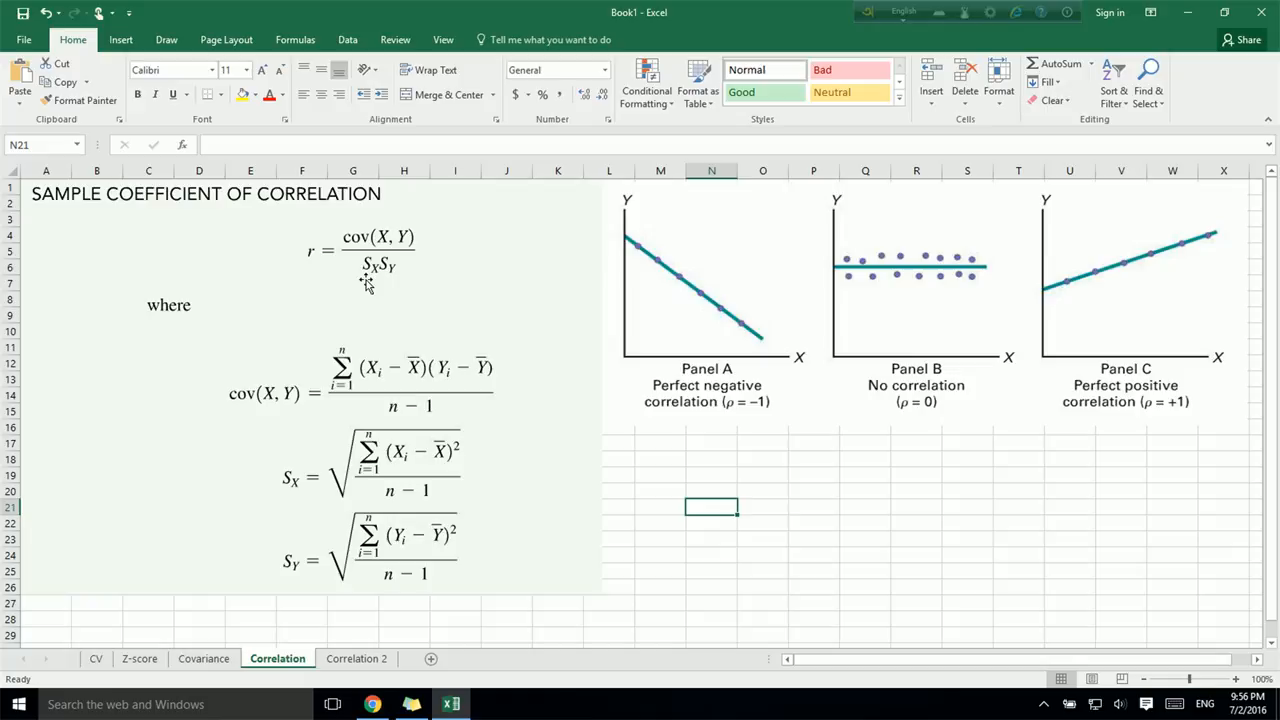
left_click(380, 660)
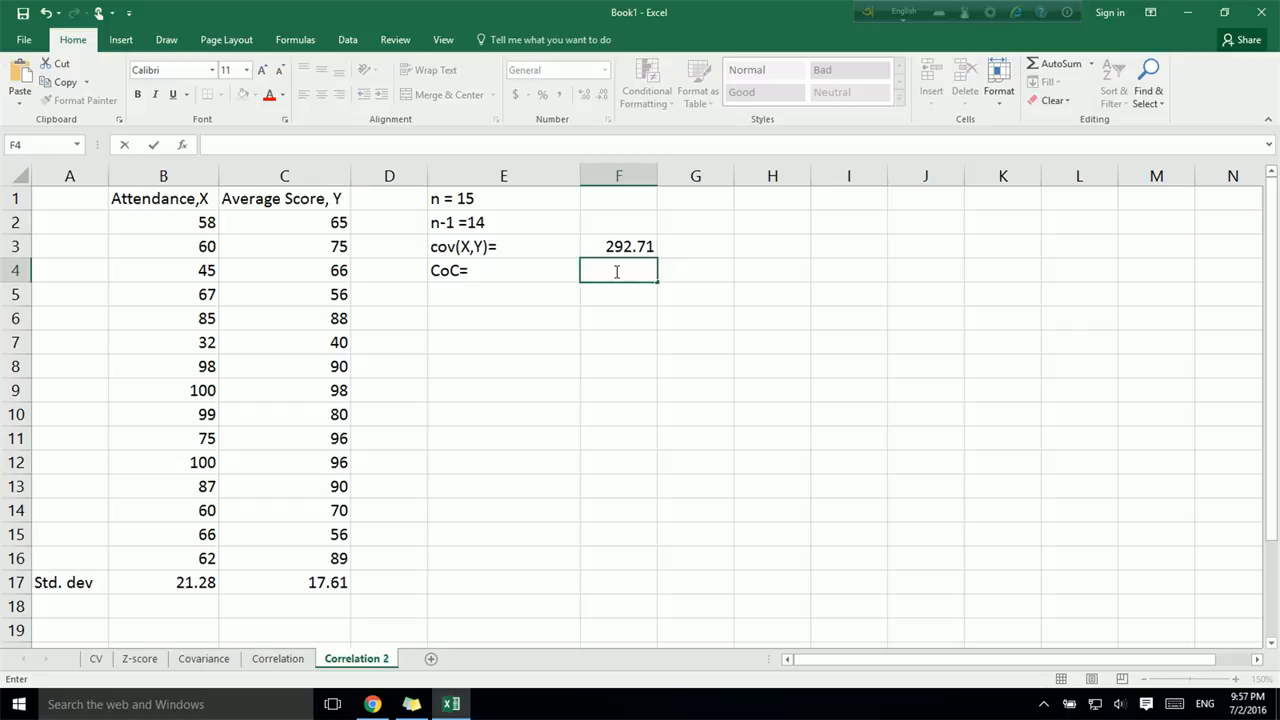
type("=")
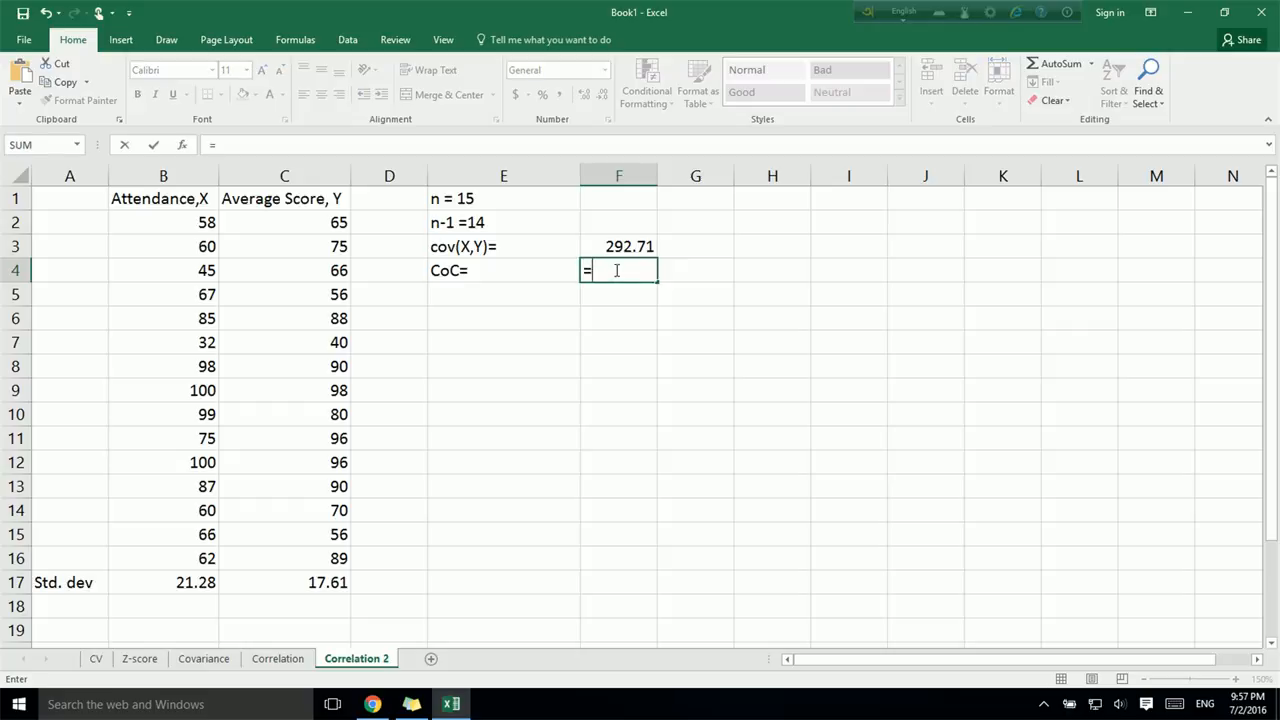
left_click(628, 247)
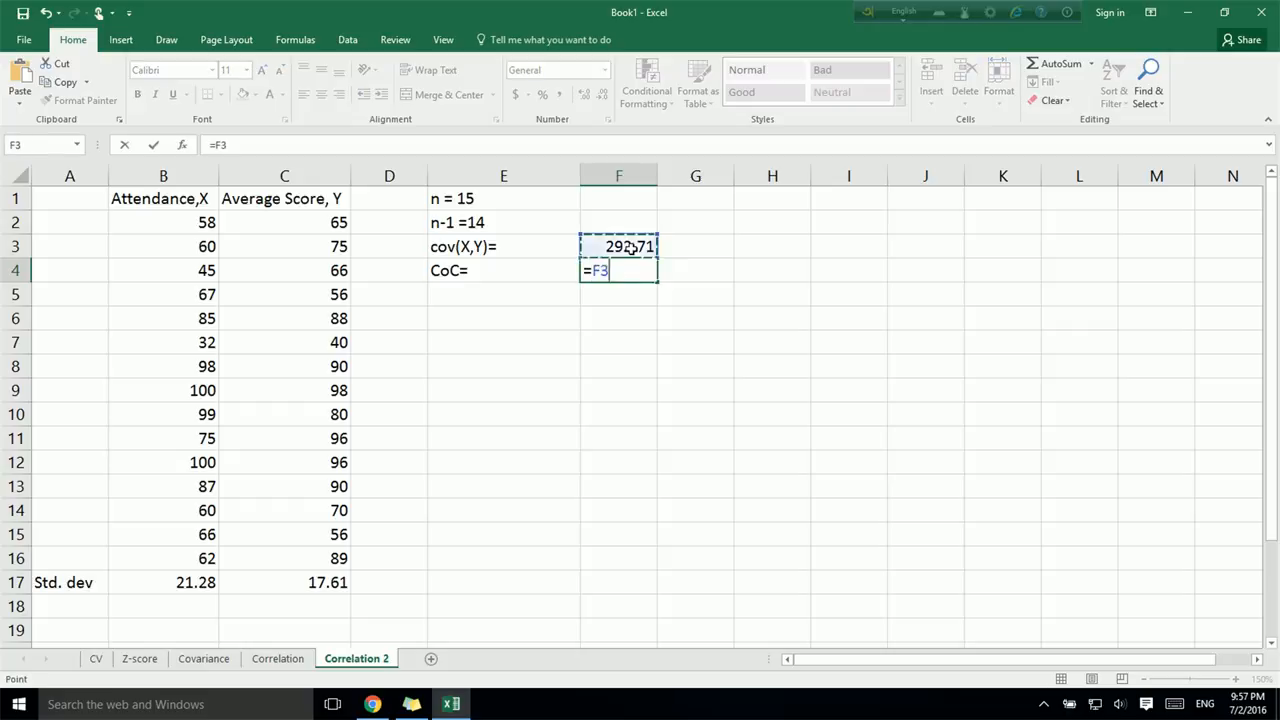
type("/")
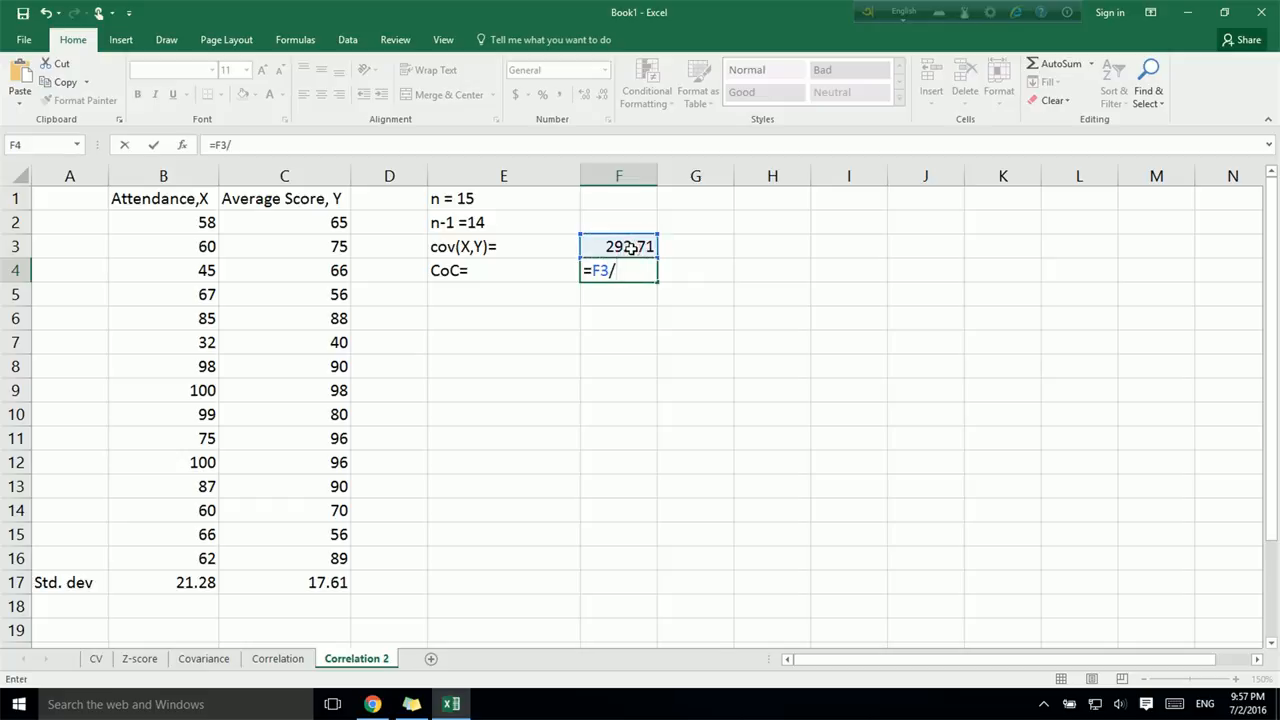
left_click(200, 582)
key("Left")
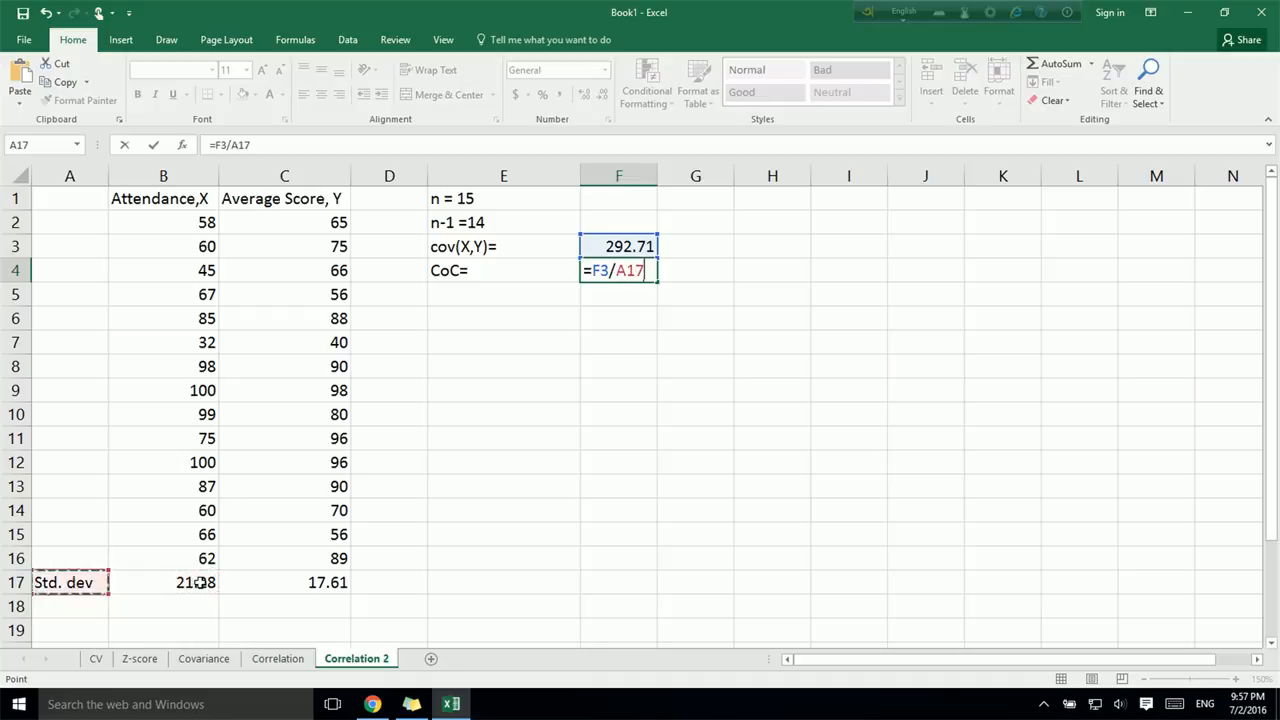
left_click(200, 582)
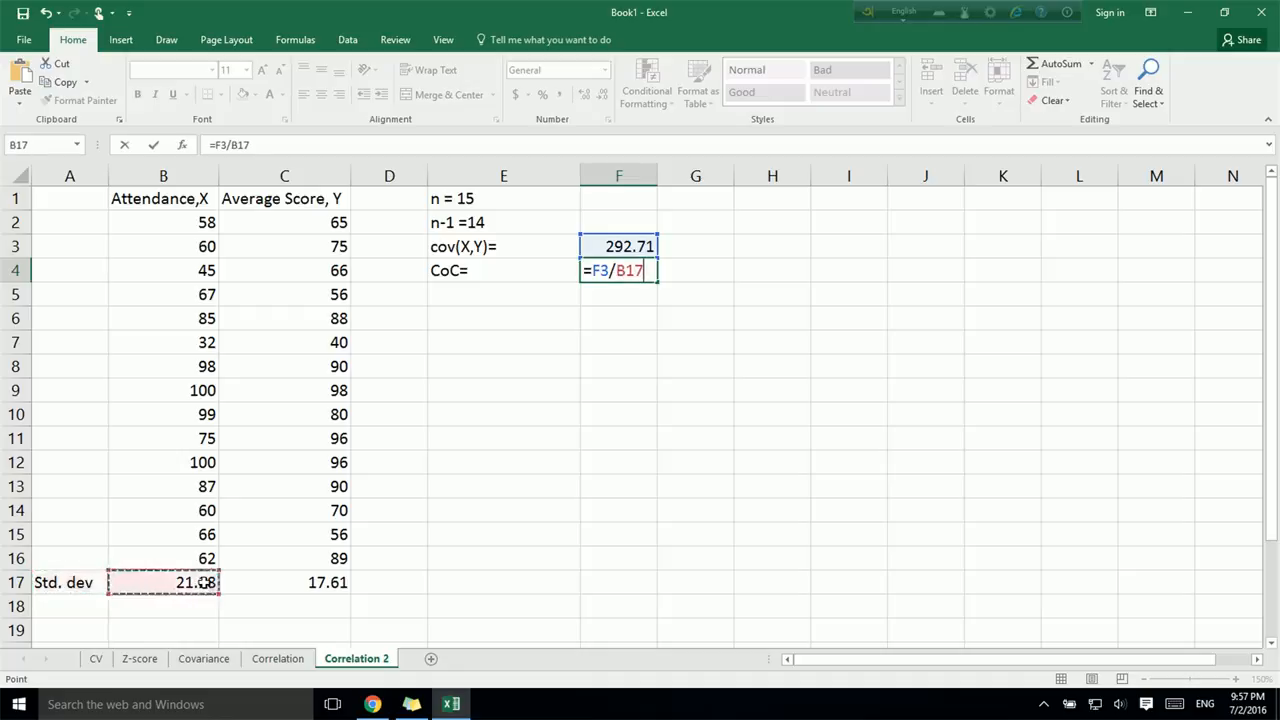
type("*")
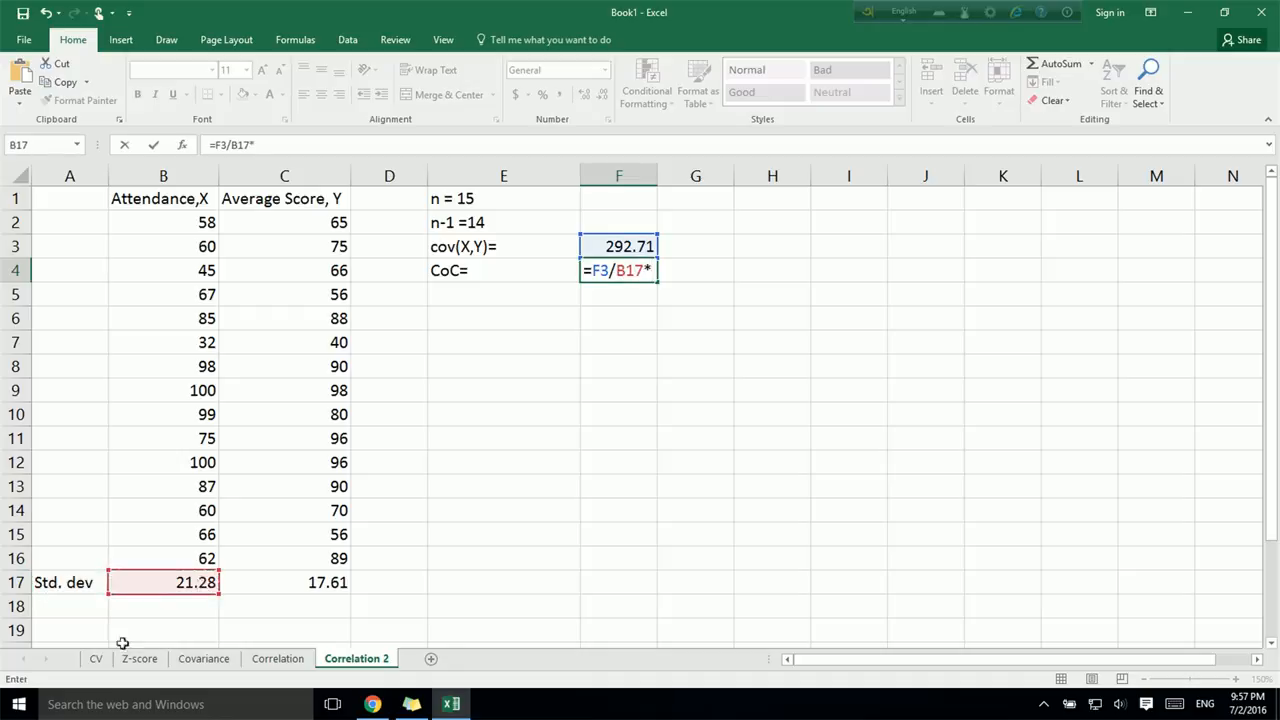
left_click(260, 582)
type(")")
left_click(616, 271)
type("(")
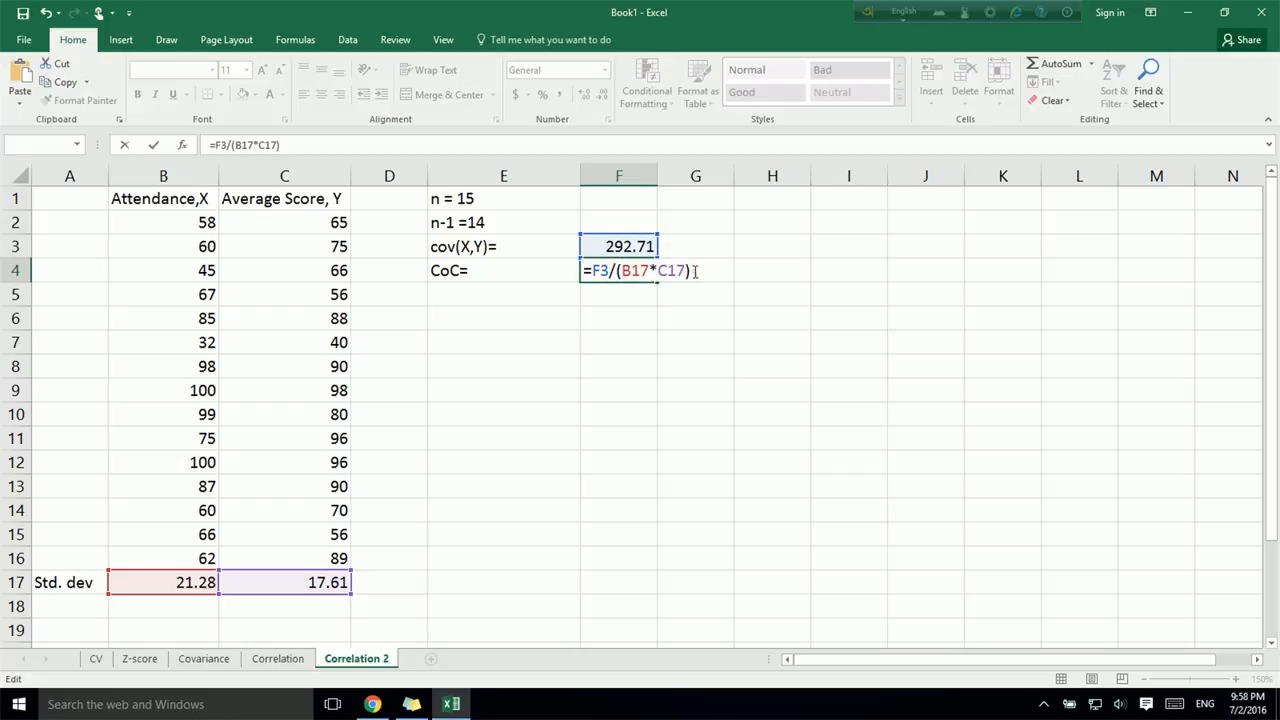
key("Return")
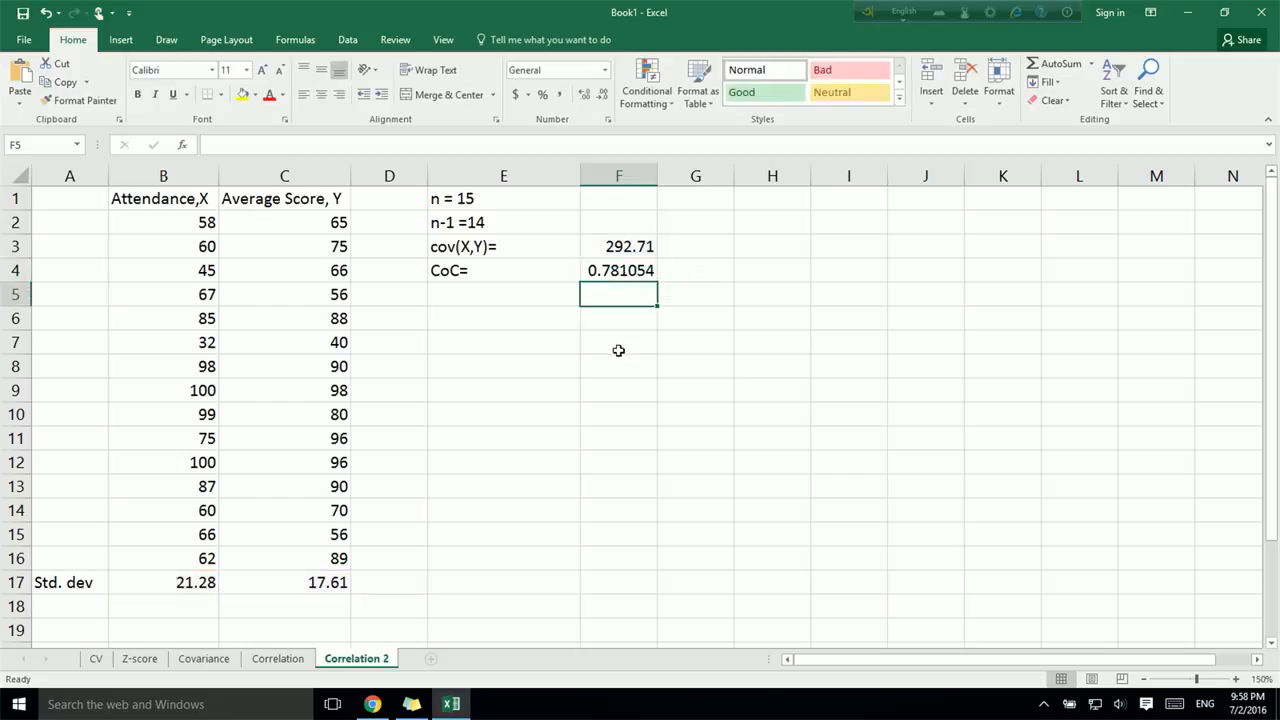
left_click(619, 271)
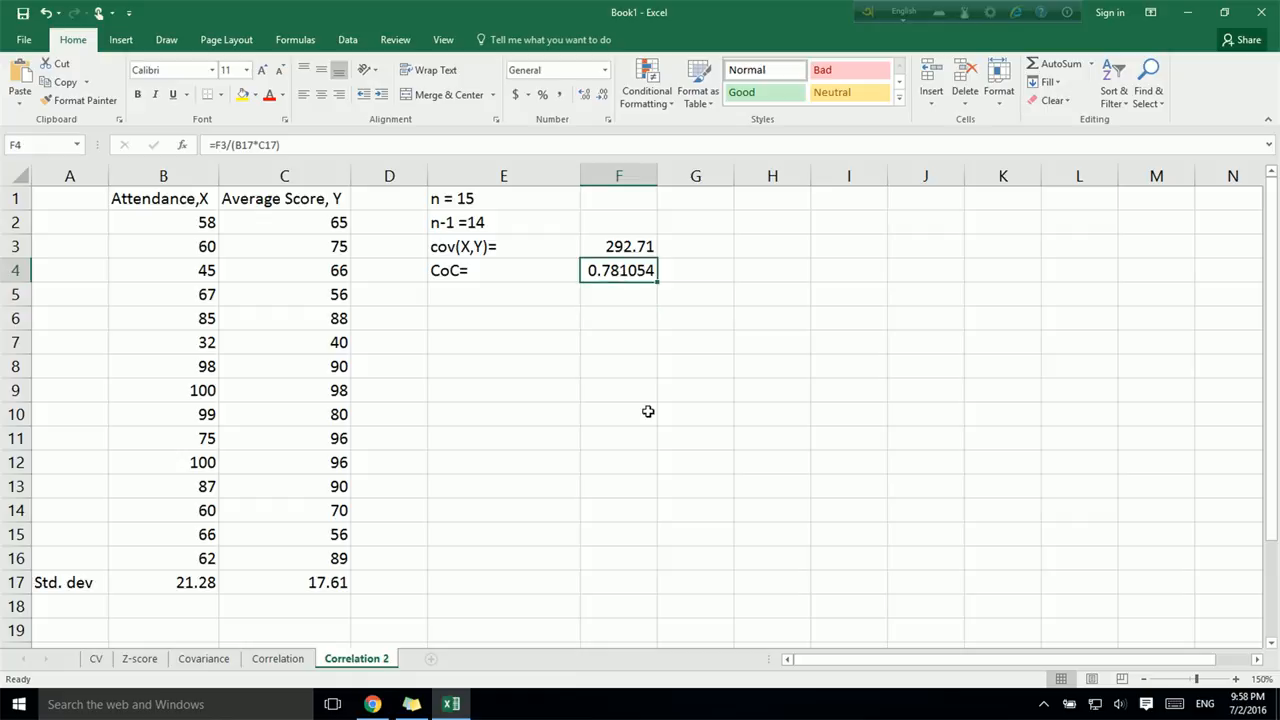
- Calculate the coefficient of correlation in F5 with CORREL over attendance B2:B16 and average score C2:C16
left_click(489, 293)
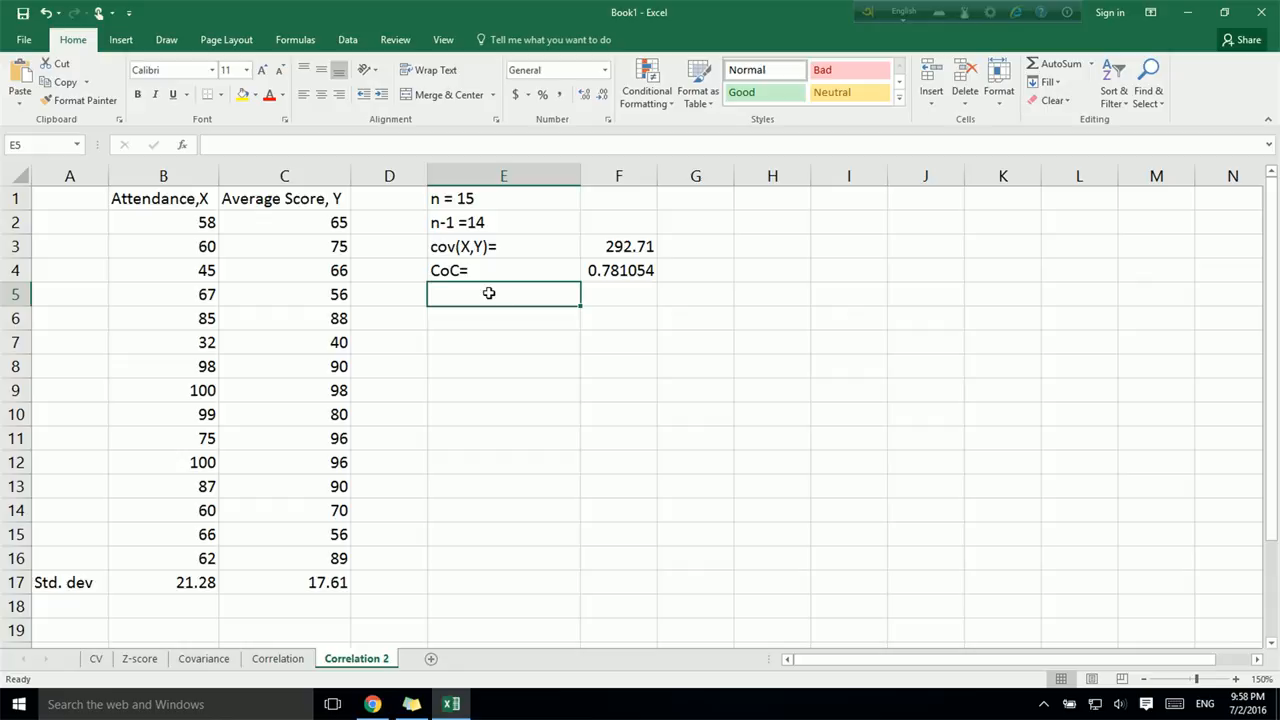
key("Right")
type("=")
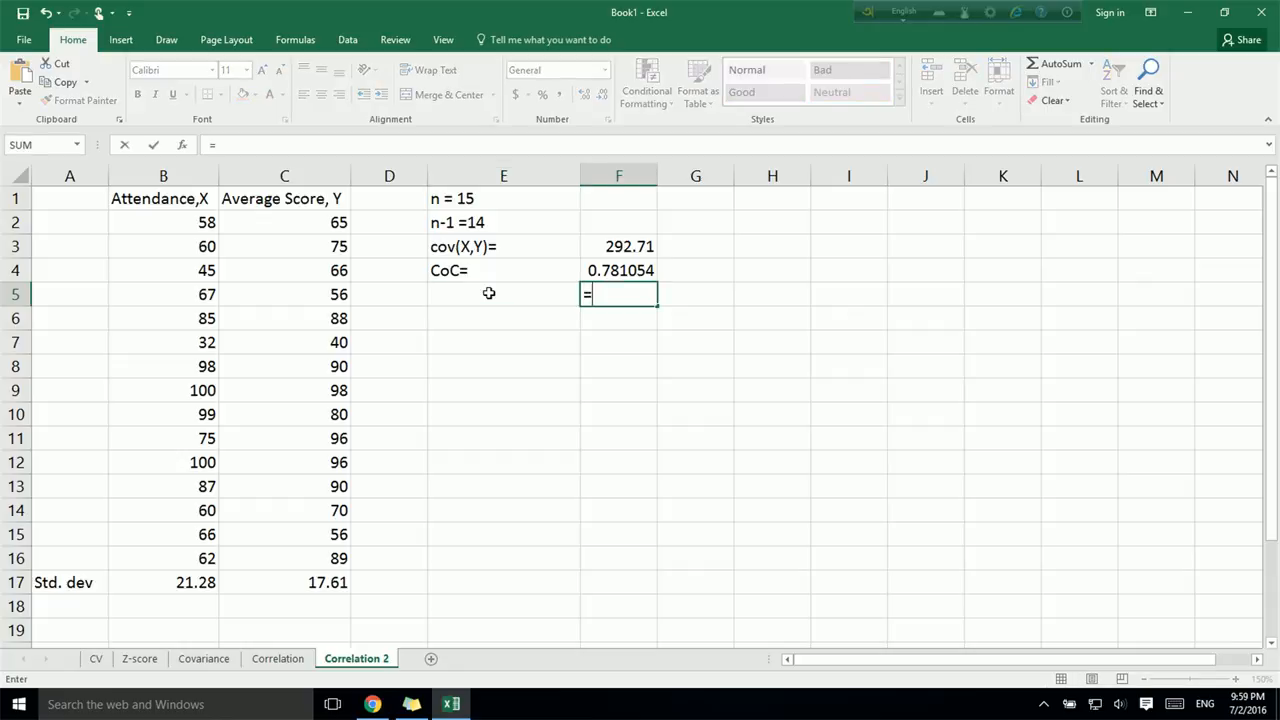
type("co")
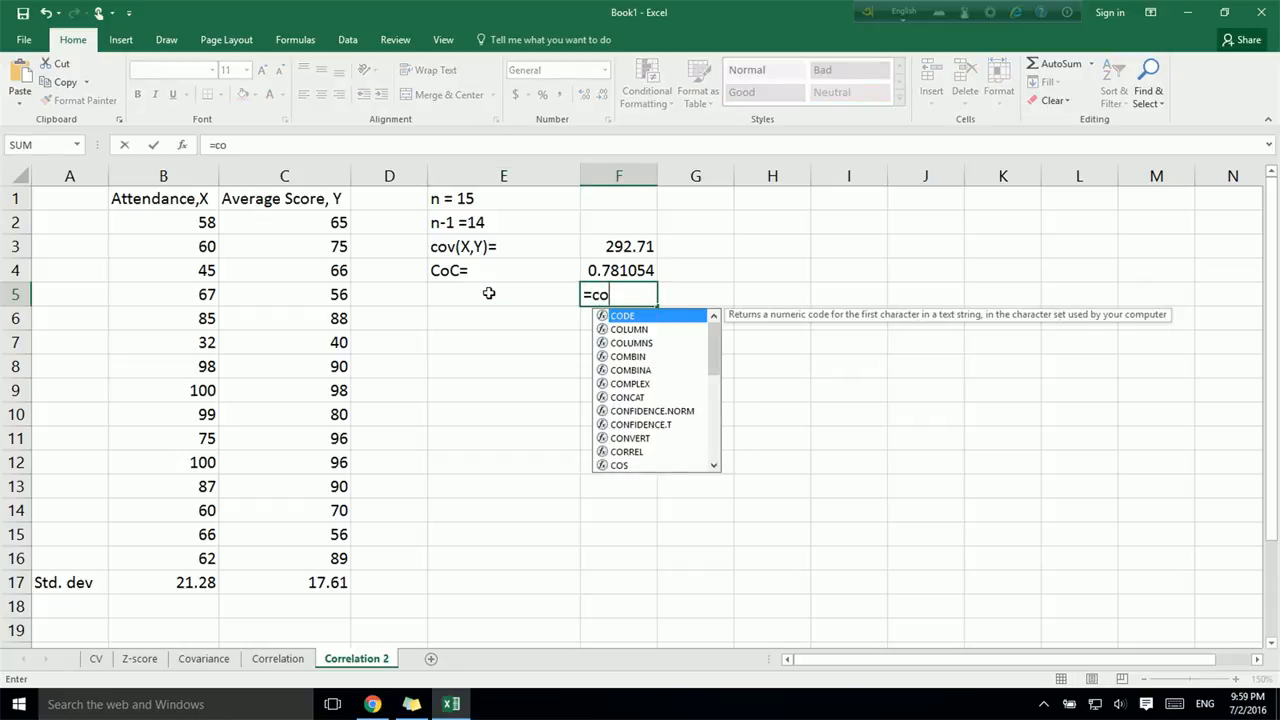
type("rr")
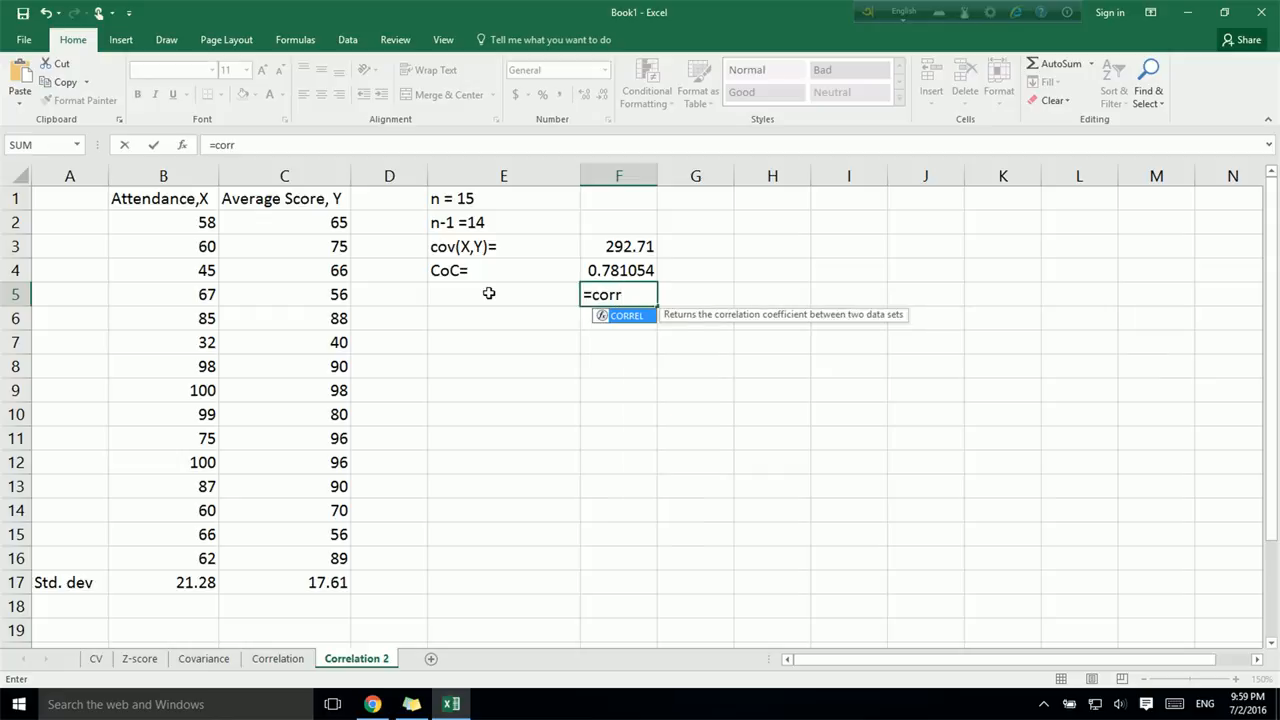
type("el(")
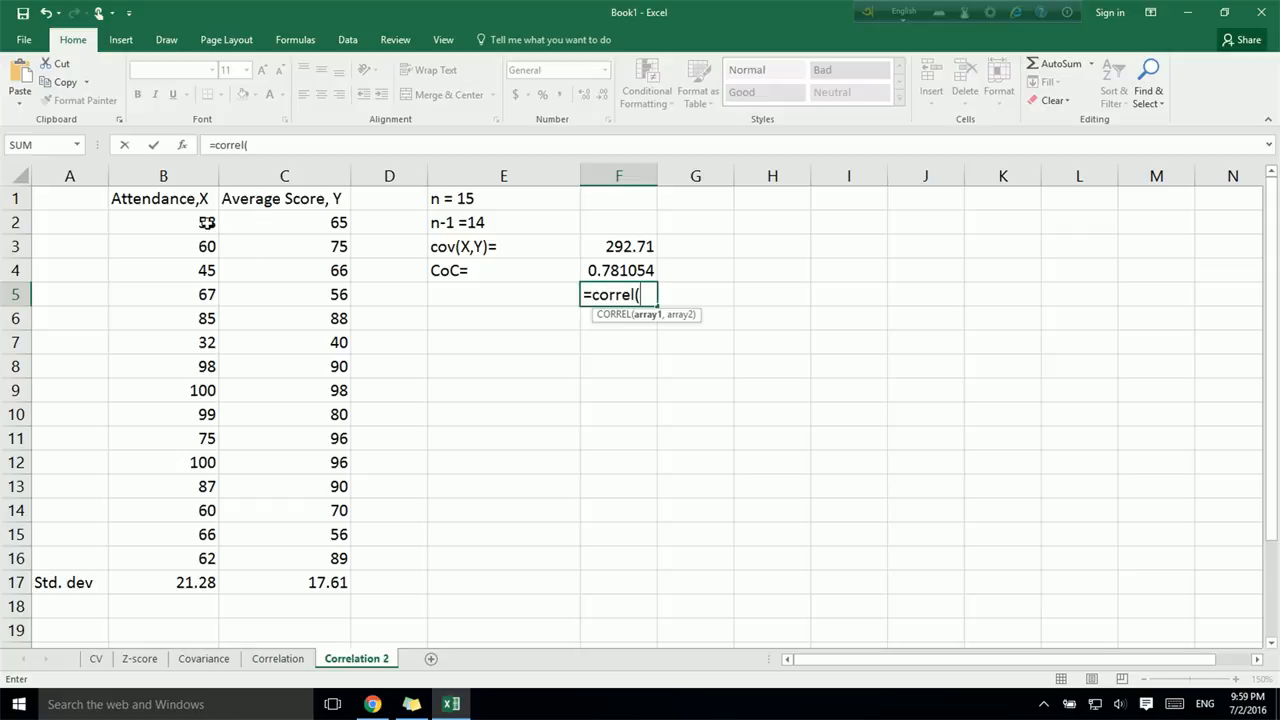
left_click(206, 222)
left_click_drag(206, 222, 200, 548)
type(",")
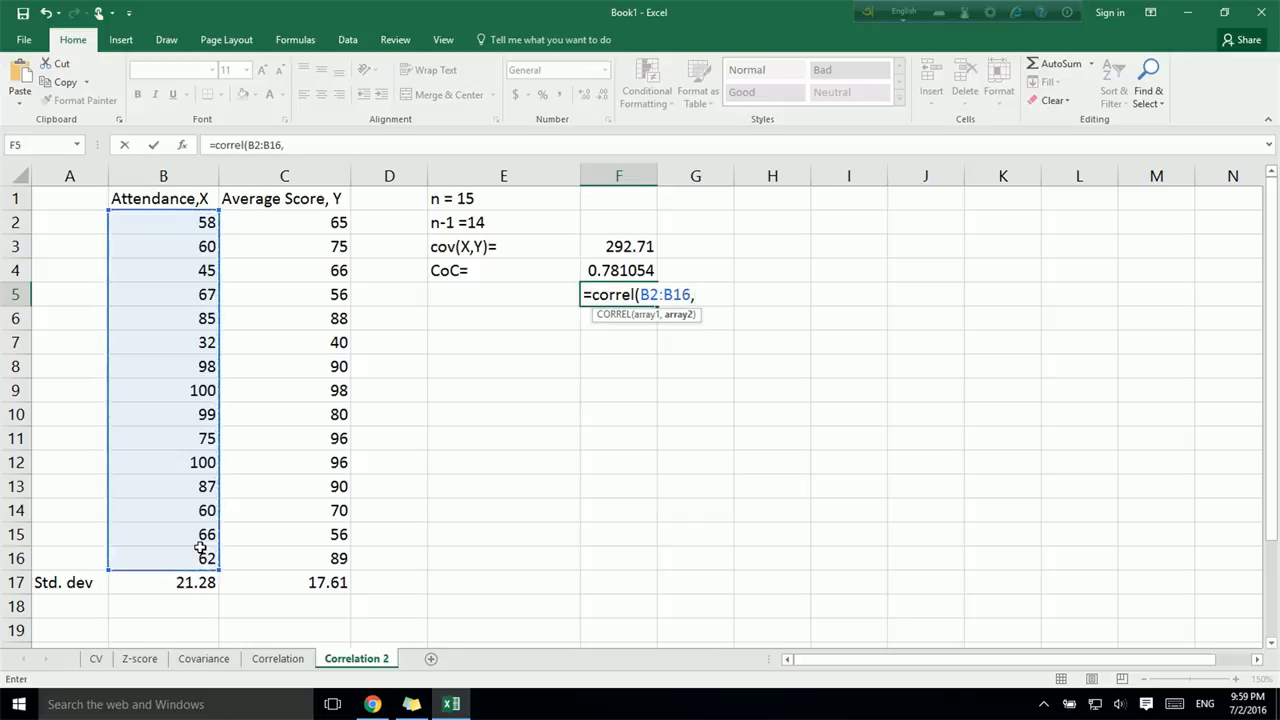
left_click_drag(318, 217, 330, 534)
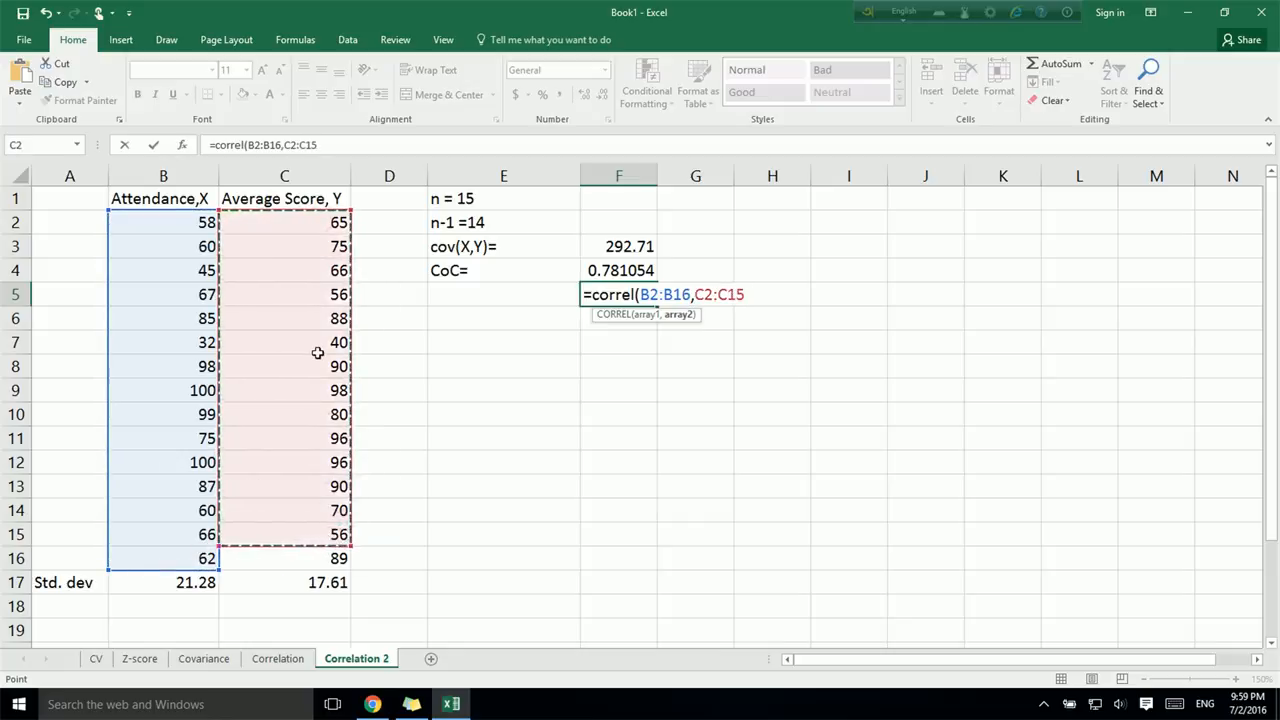
left_click_drag(350, 546, 350, 562)
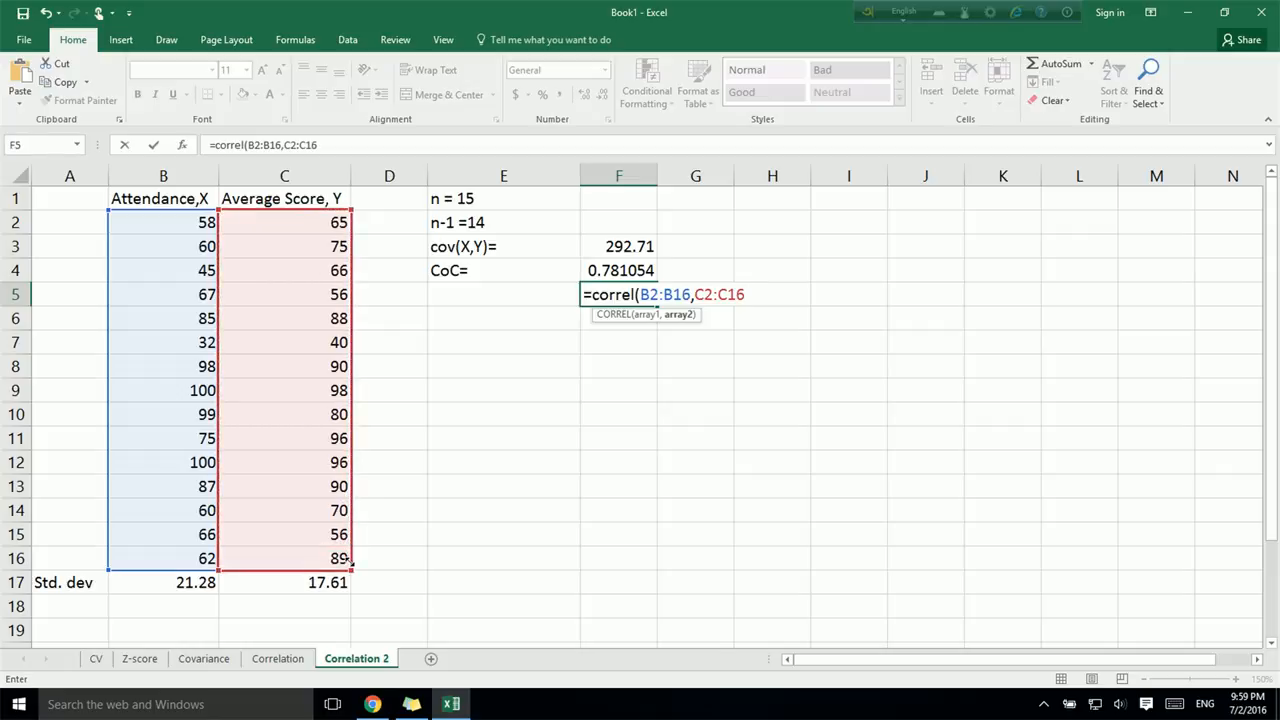
type(")")
key("Return")
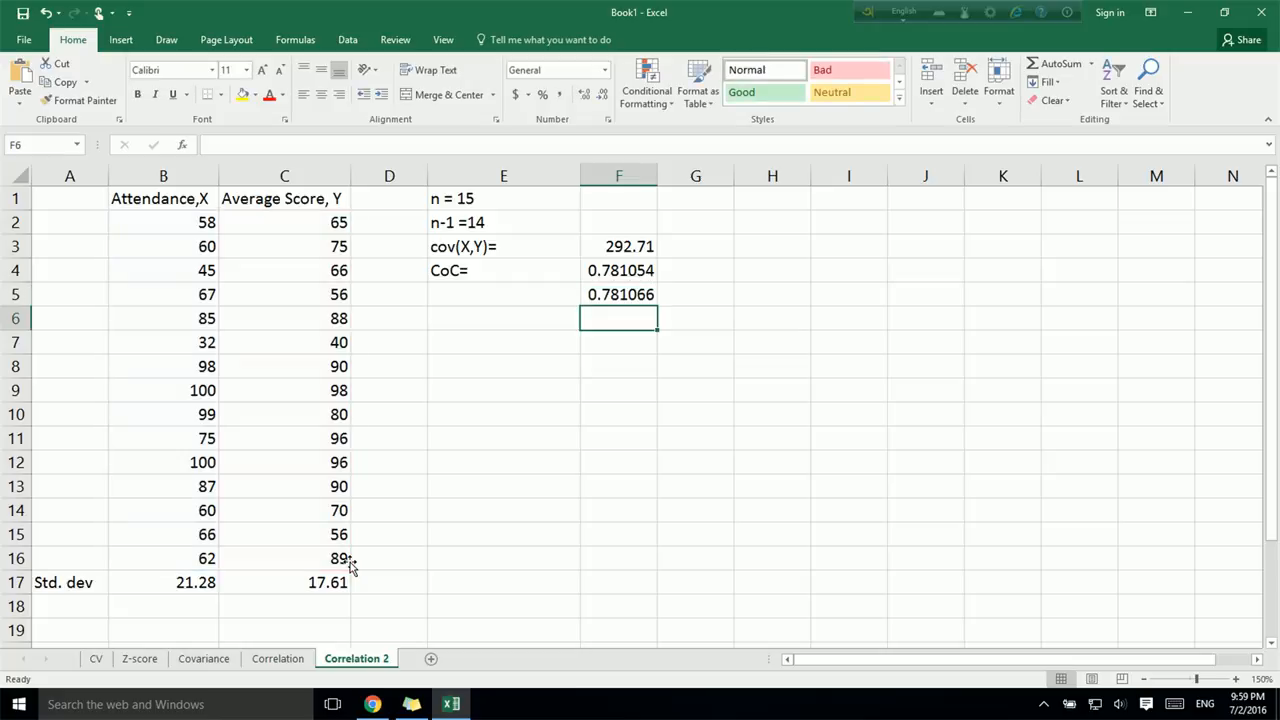